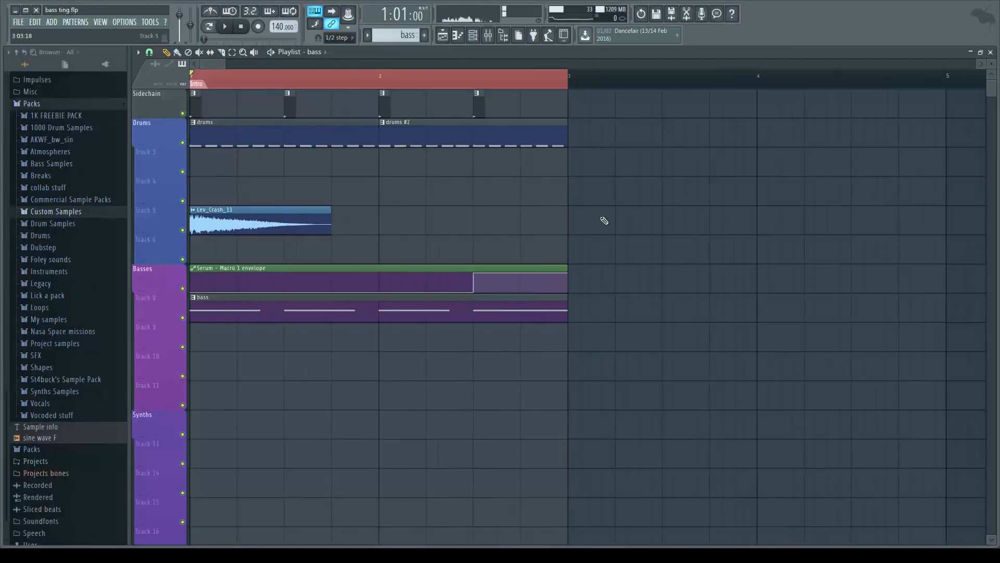
Play the two-bar arrangement loop to hear the finished bass with the drums, and stop playback.
click(226, 27)
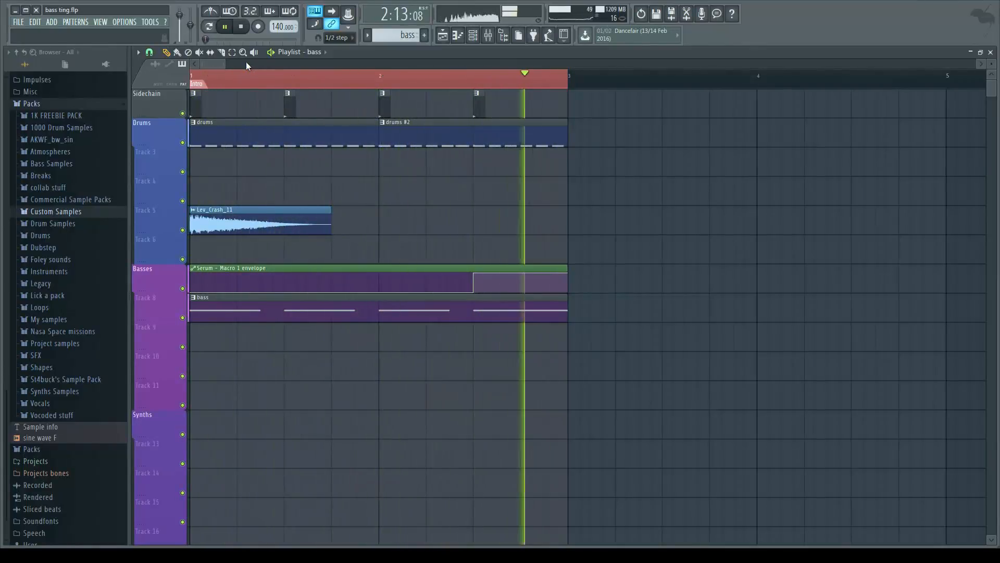
key(space)
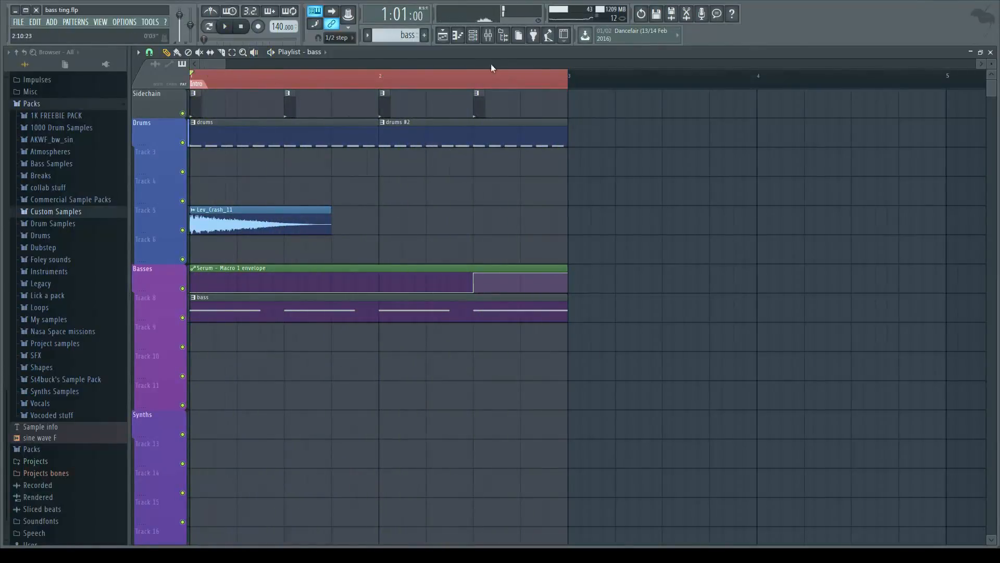
Open the Serum instrument of the bass pattern from the channel rack and hide the channel rack.
click(473, 35)
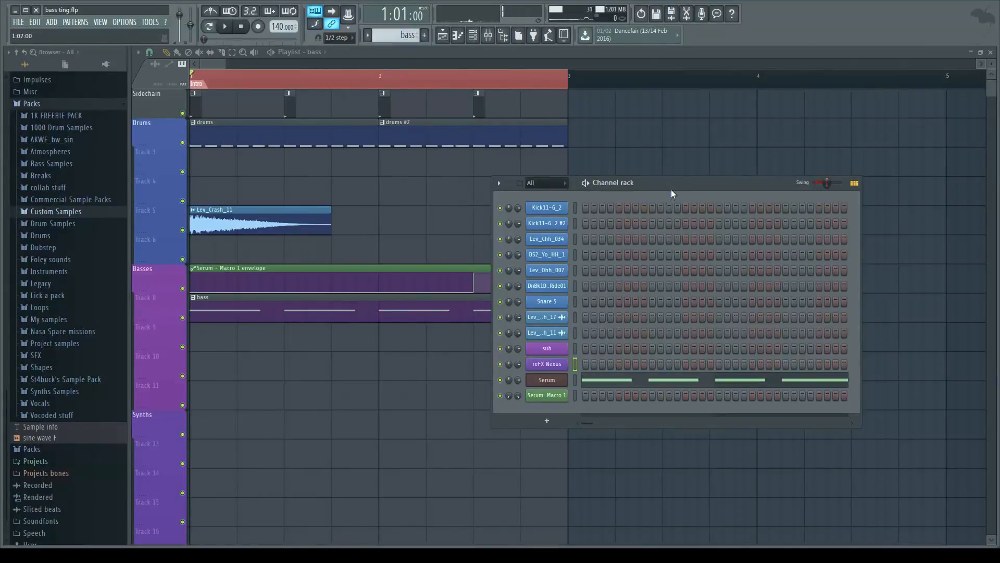
click(546, 379)
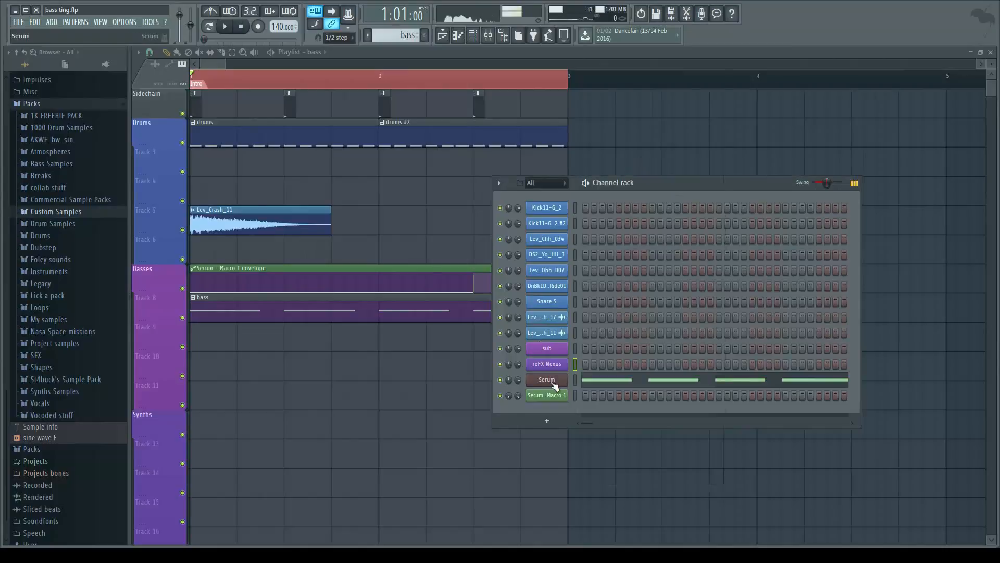
mouse_move(500, 78)
mouse_down()
mouse_move(527, 79)
mouse_move(498, 71)
mouse_up()
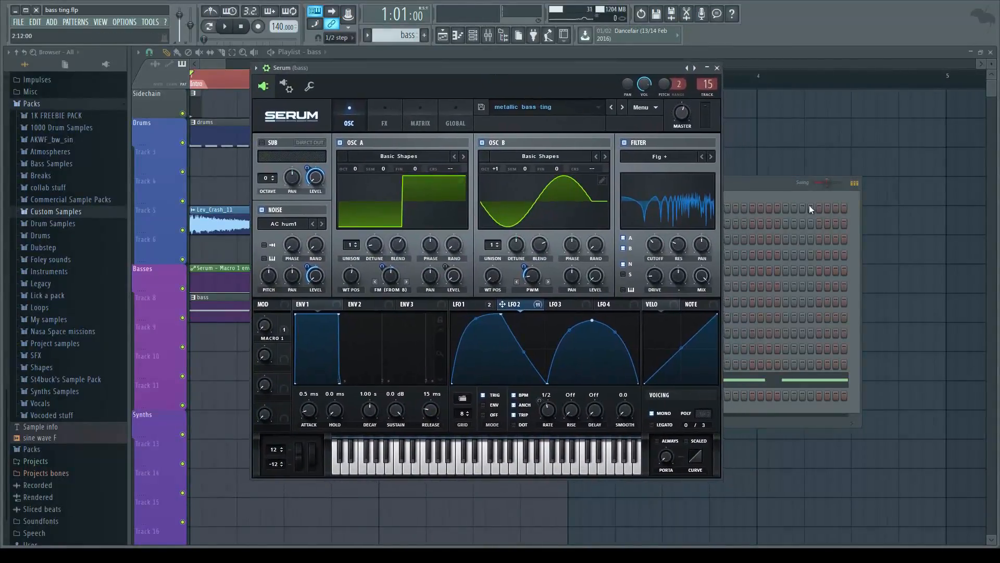
click(474, 36)
click(474, 36)
mouse_move(533, 70)
mouse_down()
mouse_move(541, 75)
mouse_move(528, 80)
mouse_move(535, 74)
mouse_up()
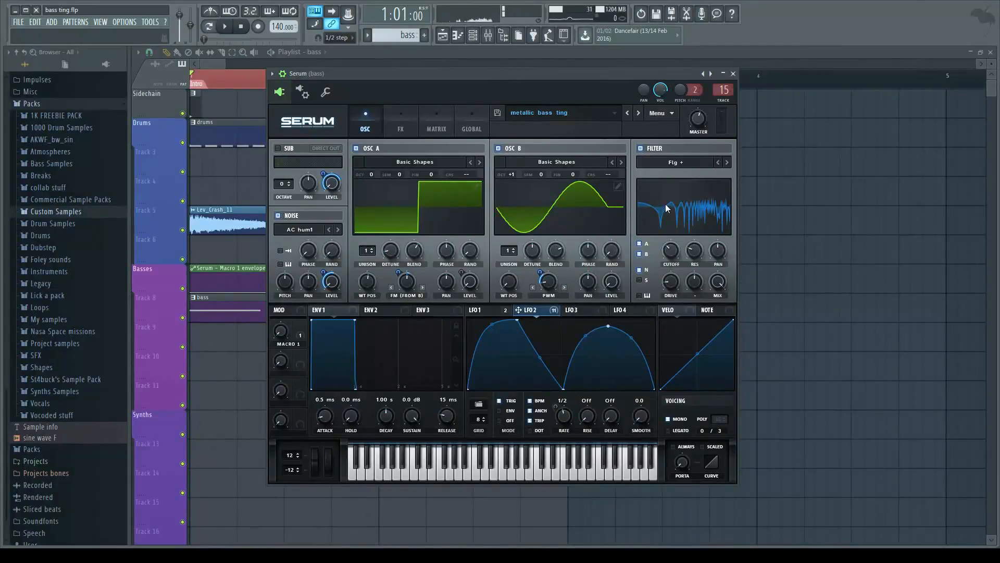
Compare the bass with Serum's filter off and on during playback, then stop and leave the filter on.
click(640, 148)
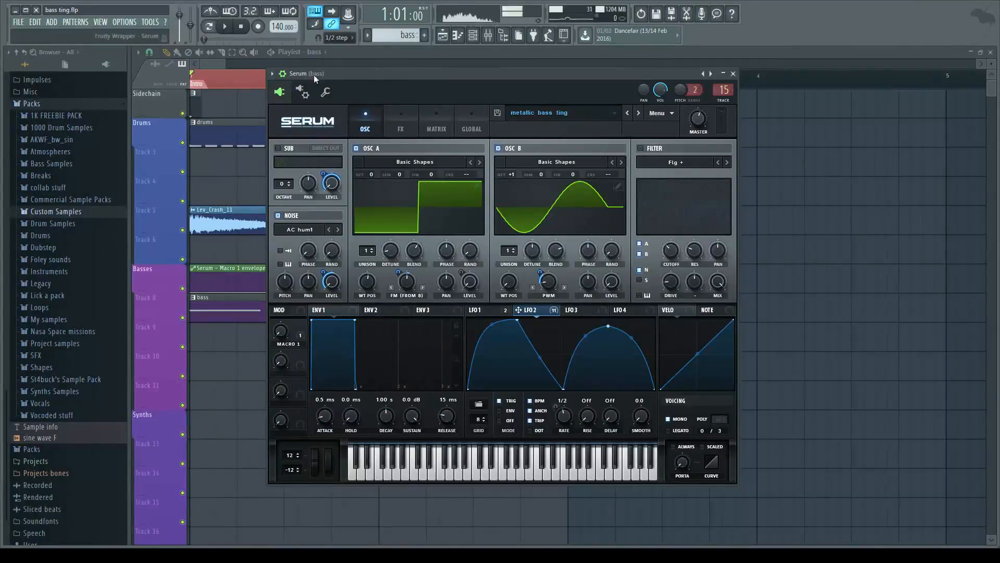
click(224, 26)
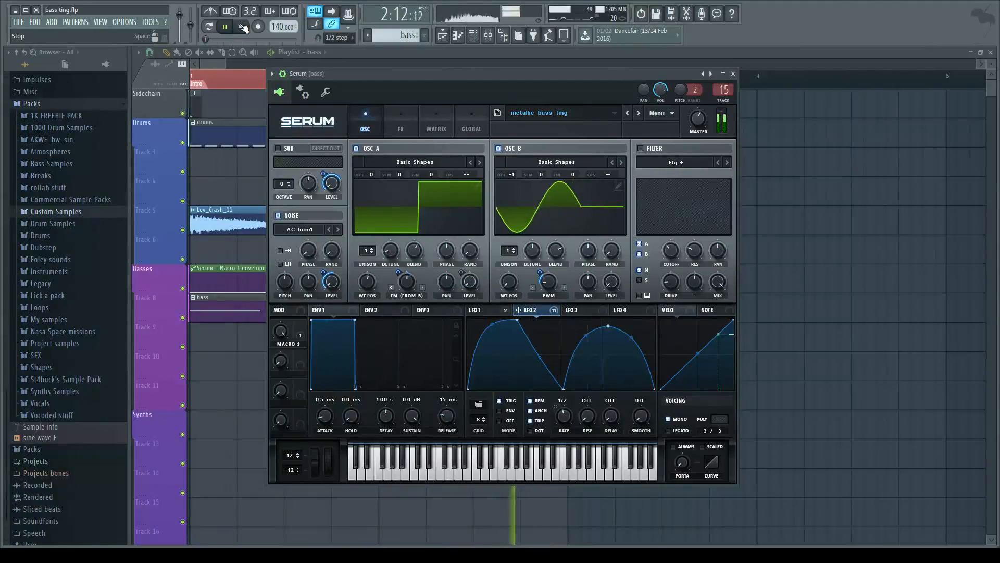
click(640, 148)
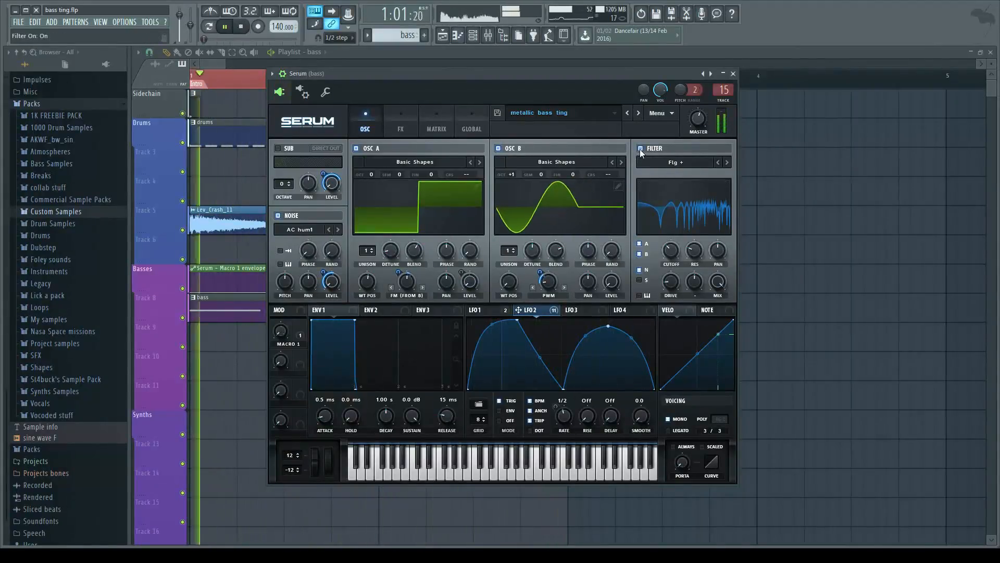
click(640, 148)
key(space)
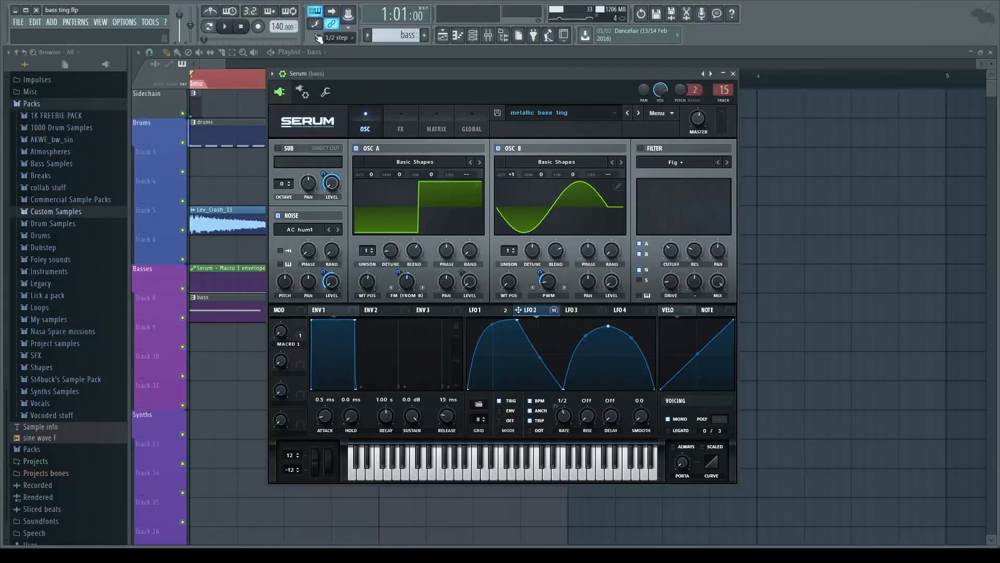
click(641, 149)
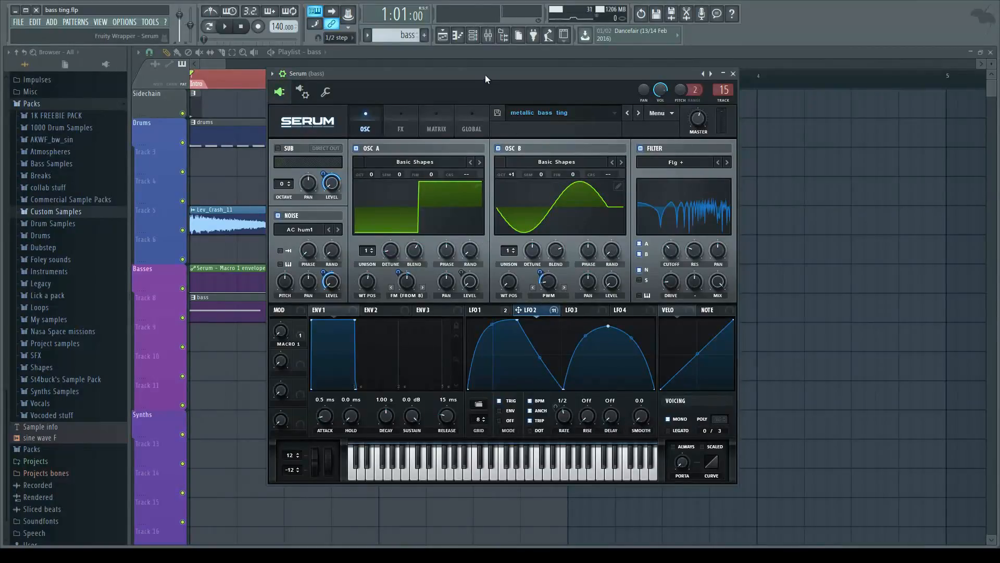
Bypass the modules in Serum's effects rack, starting with Hyper/Dimension and Distortion, and return to the oscillator view.
drag(485, 73, 507, 71)
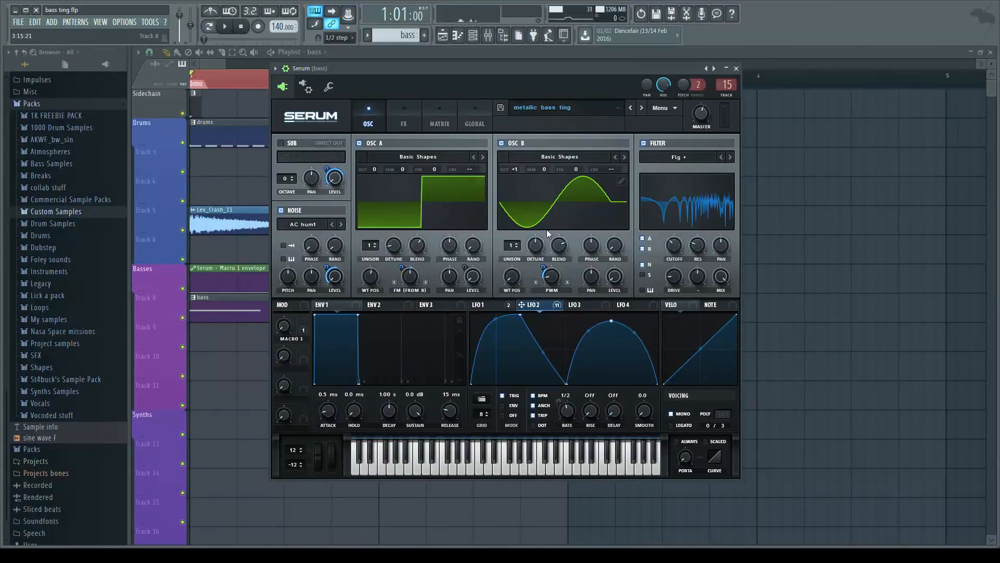
drag(492, 71, 502, 71)
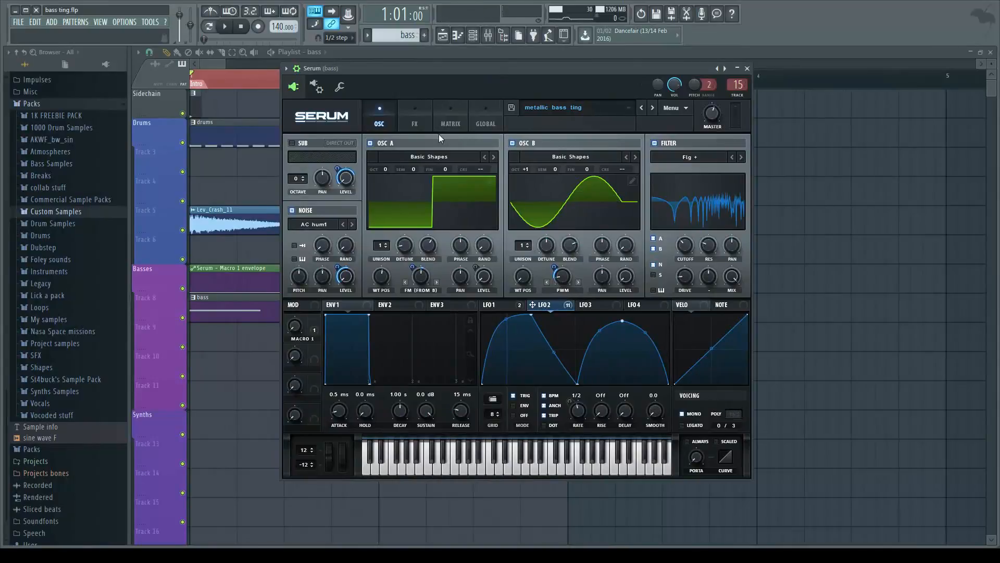
click(420, 119)
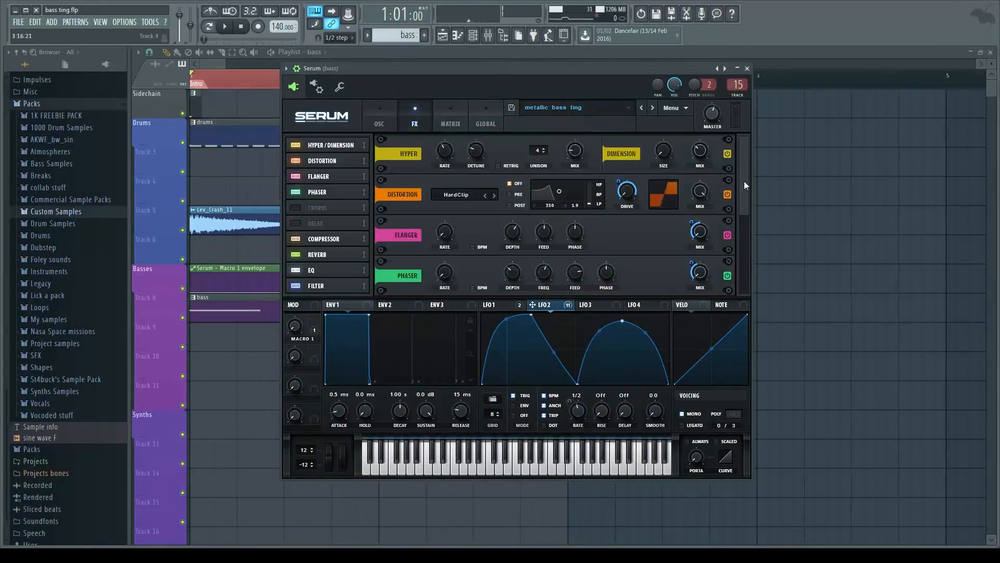
click(727, 154)
click(728, 194)
scroll(748, 224, down, 3)
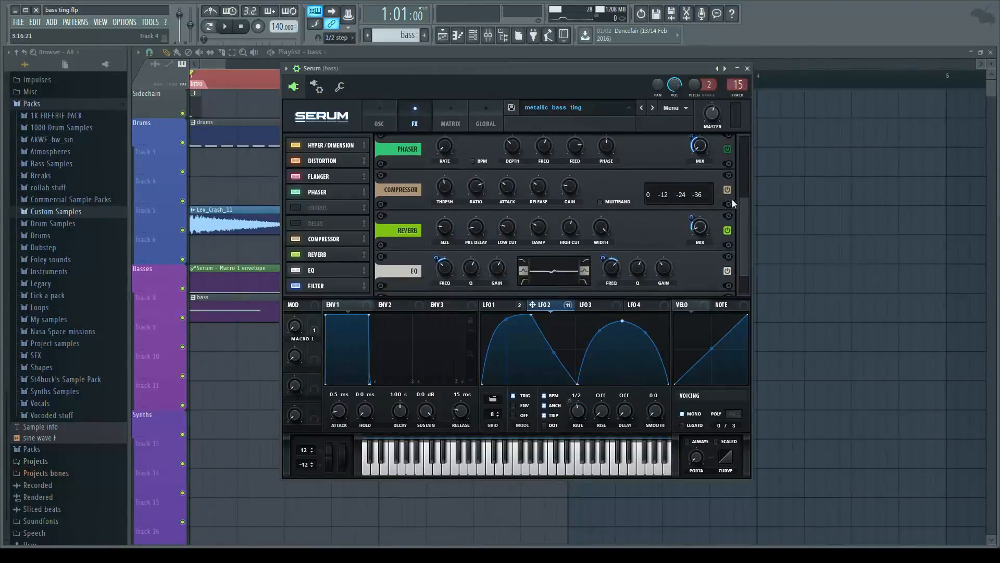
scroll(749, 294, down, 1)
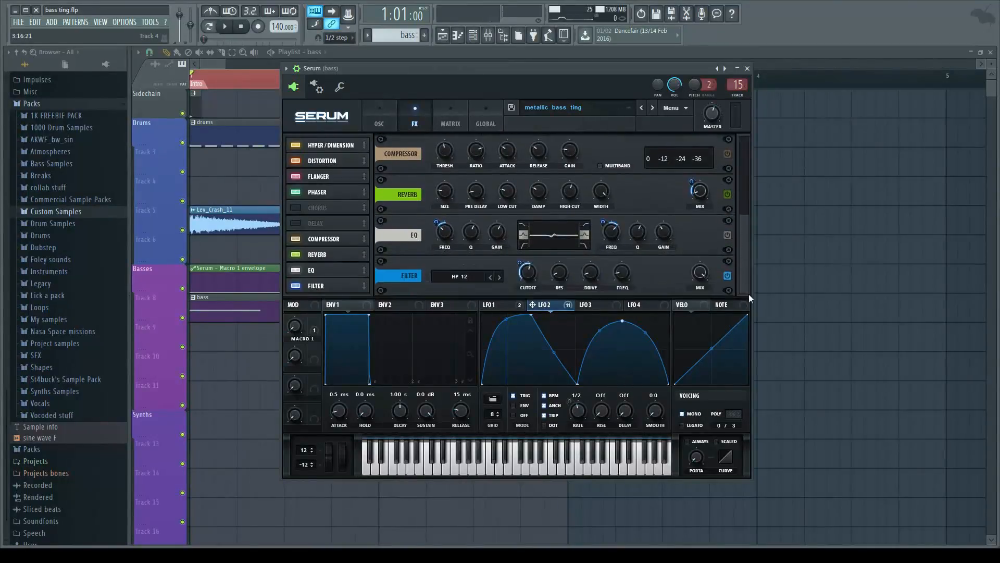
click(379, 117)
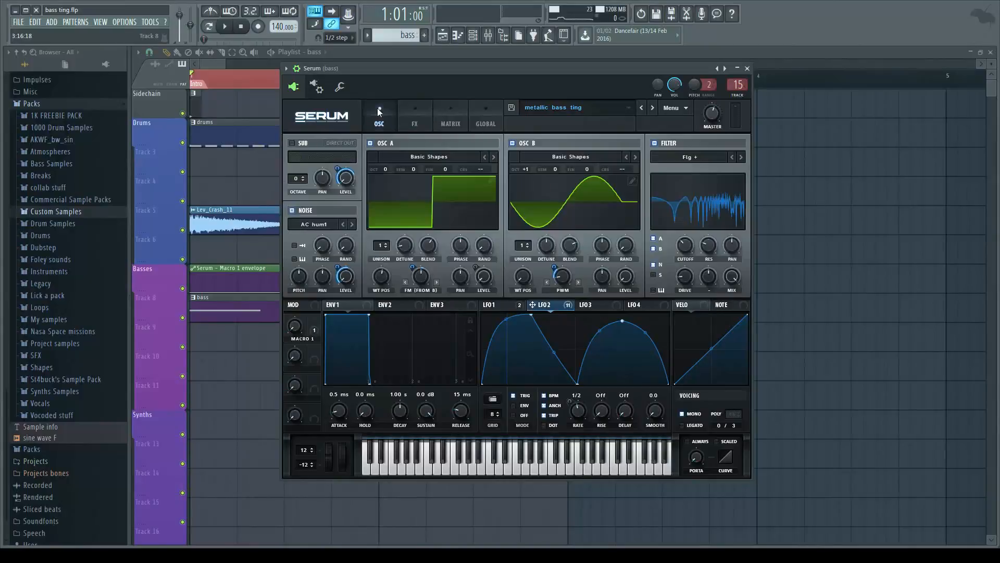
Switch off Serum's filter and noise oscillator and start playback of the dry bass.
click(655, 143)
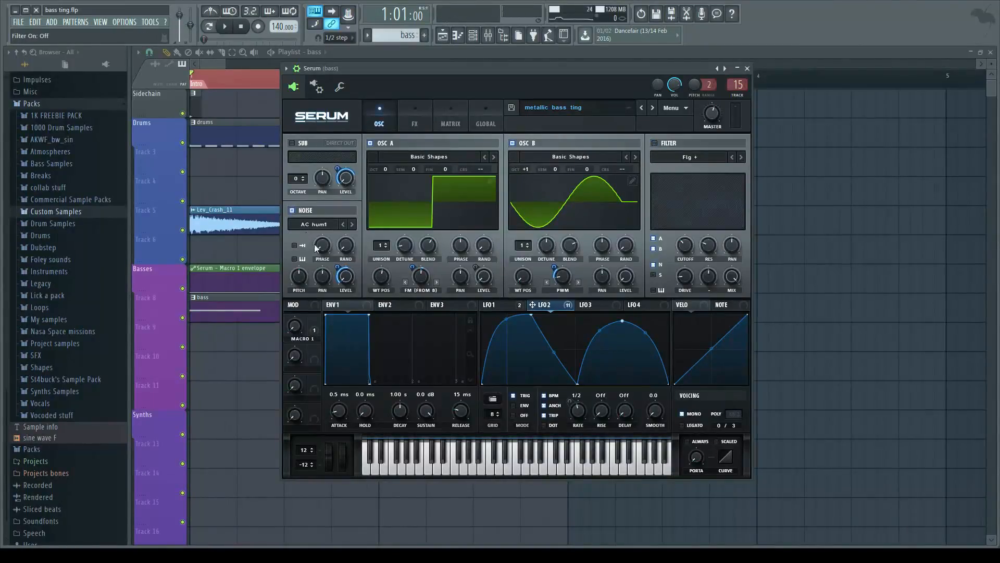
click(291, 210)
click(224, 26)
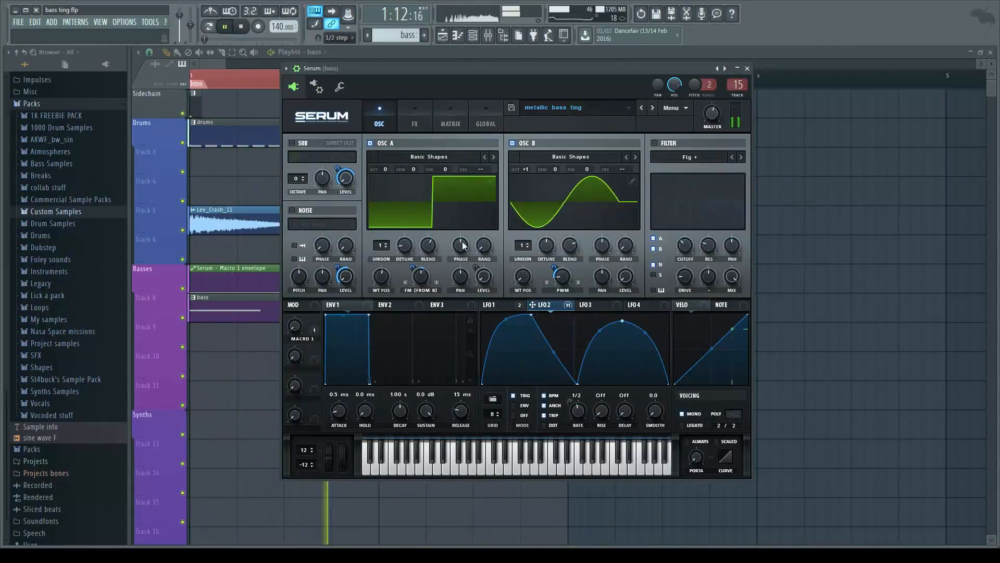
Audition oscillator A alone with oscillator B off, stop playback and switch oscillator B back on.
click(512, 143)
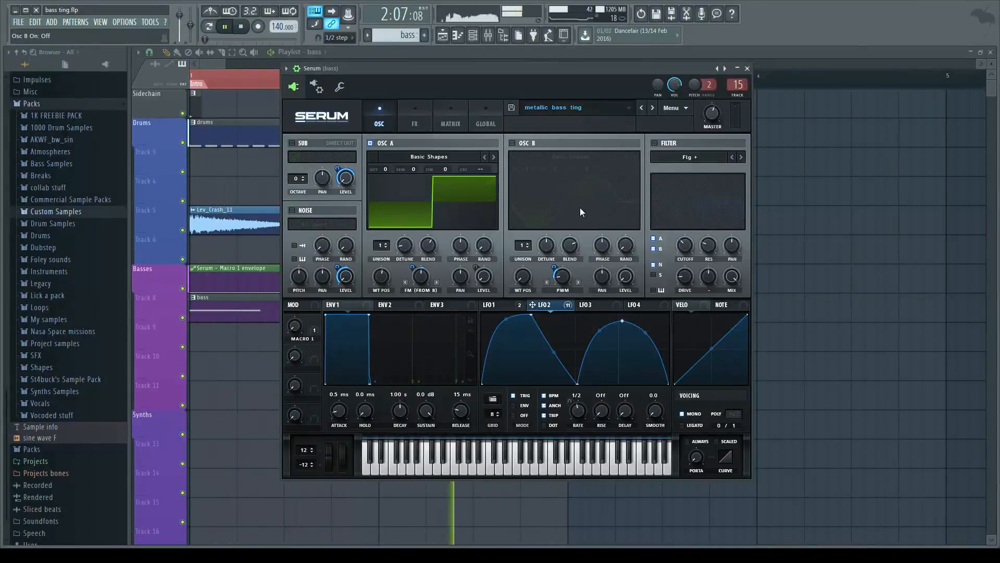
click(241, 27)
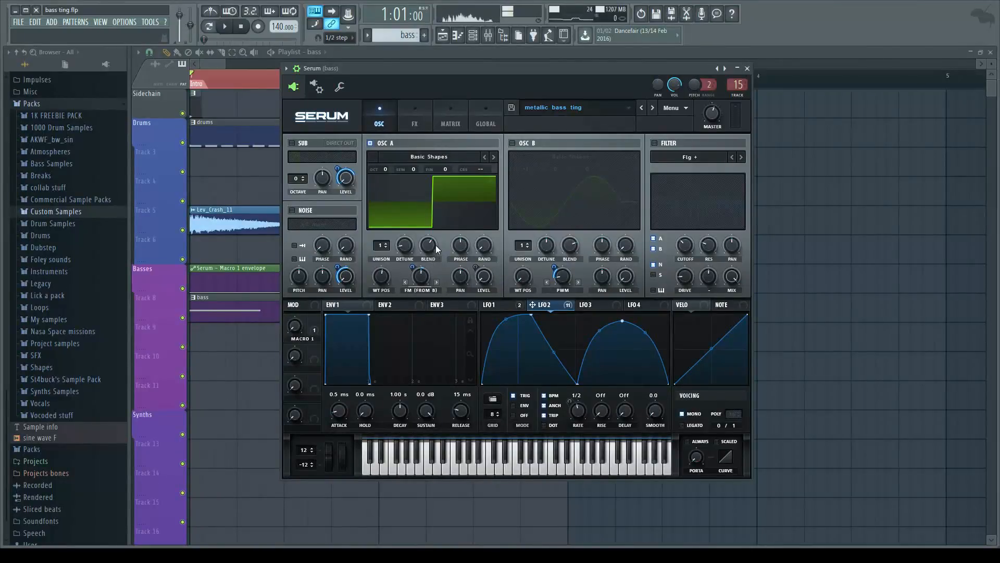
click(512, 143)
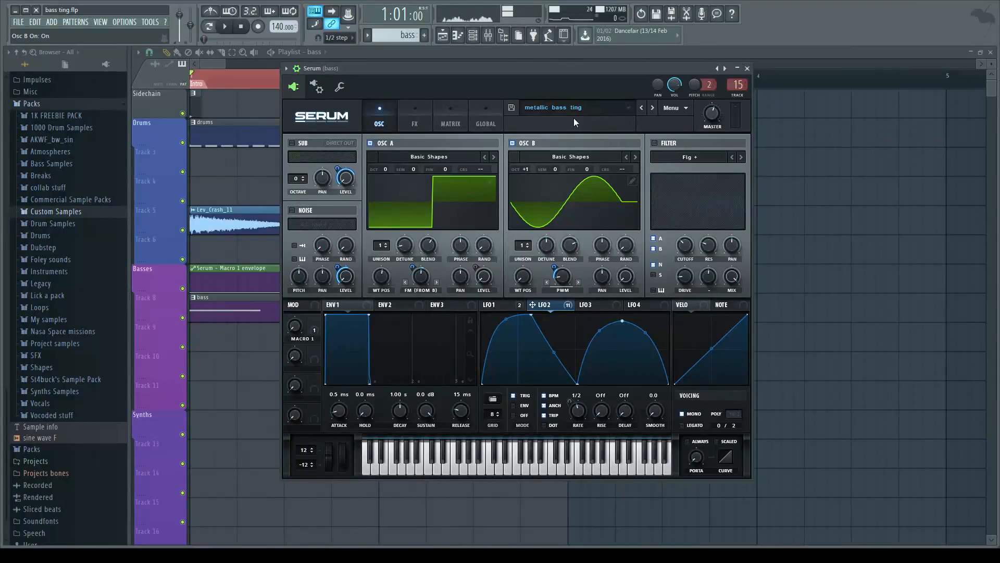
Examine oscillator B's PWM warp, the LFO 1 and LFO 2 curves, and the modulation on oscillator A's FM amount.
click(563, 277)
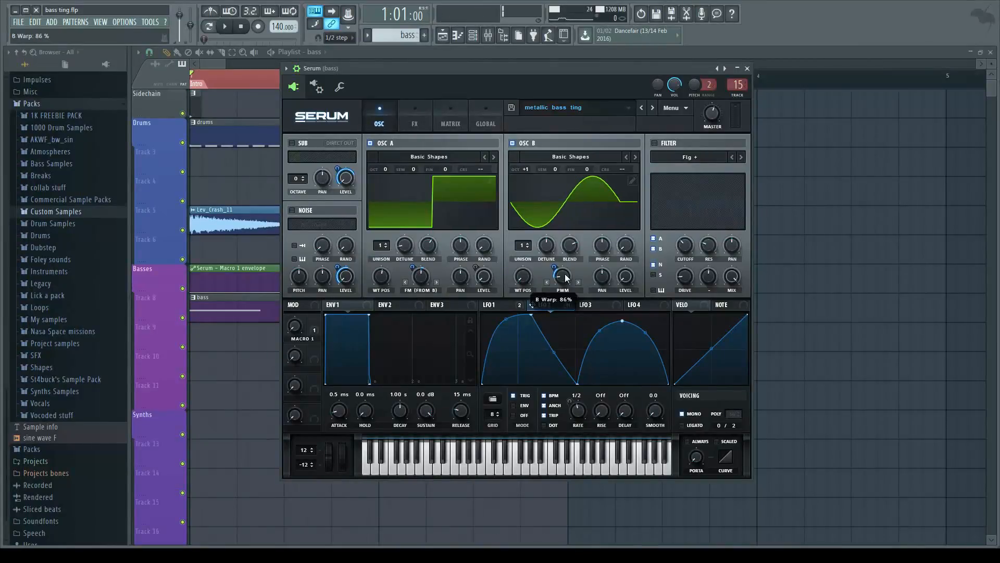
drag(566, 274, 565, 274)
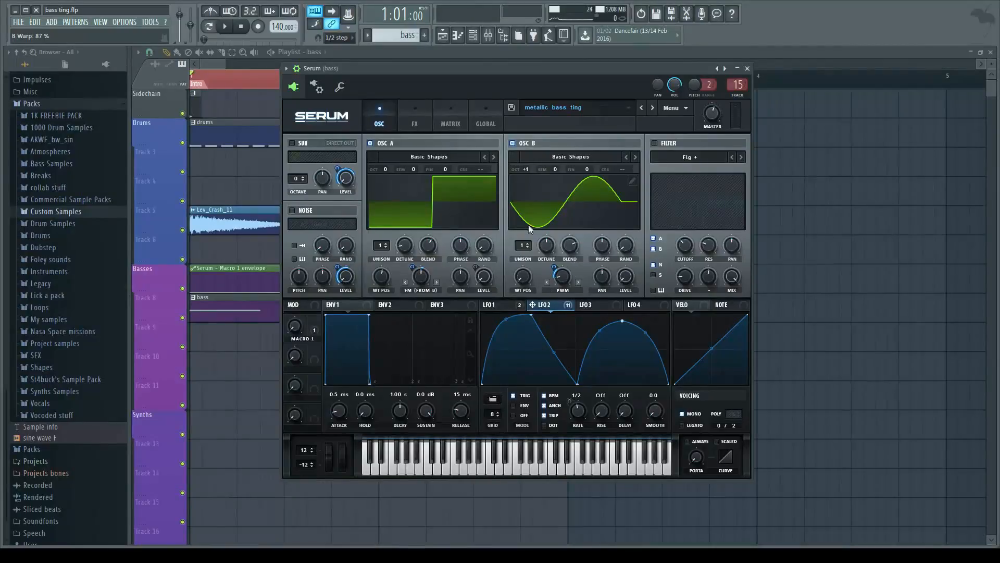
click(497, 305)
click(545, 308)
click(497, 305)
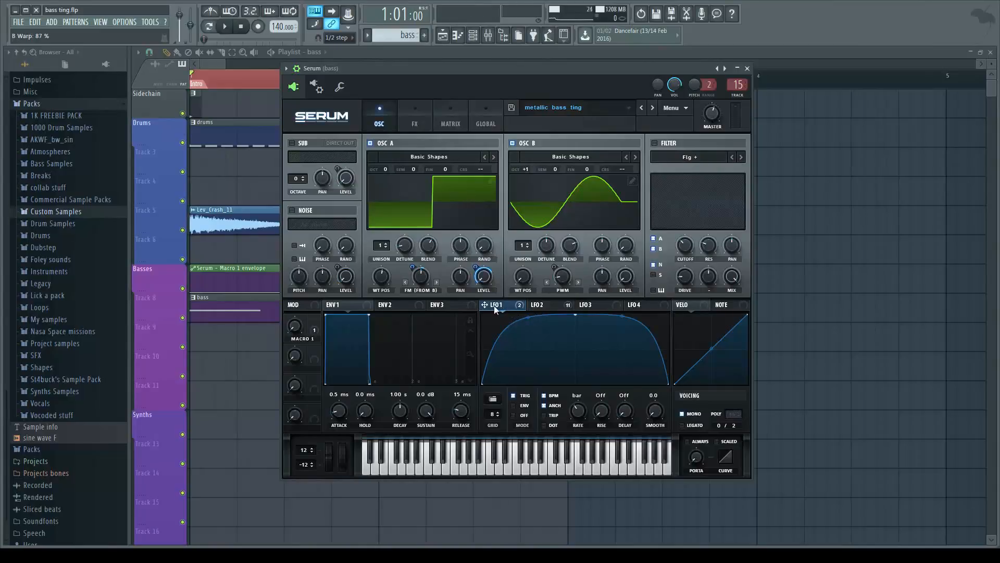
click(535, 306)
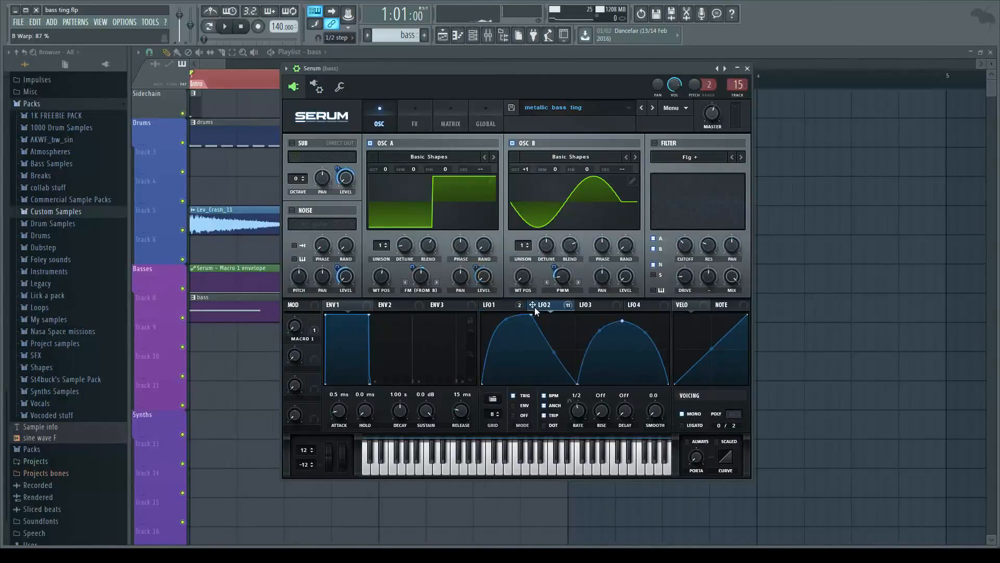
click(500, 307)
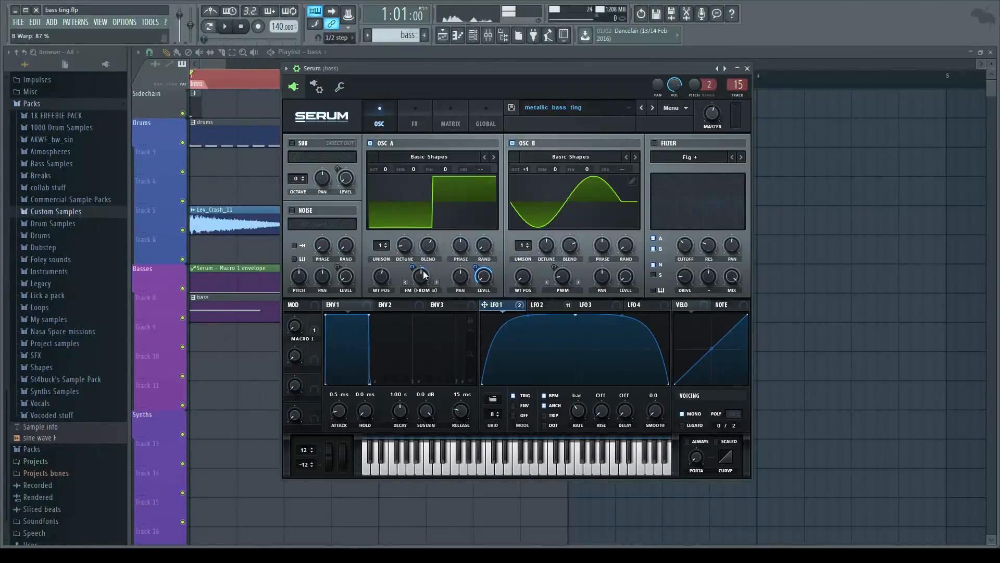
mouse_move(414, 267)
click(556, 305)
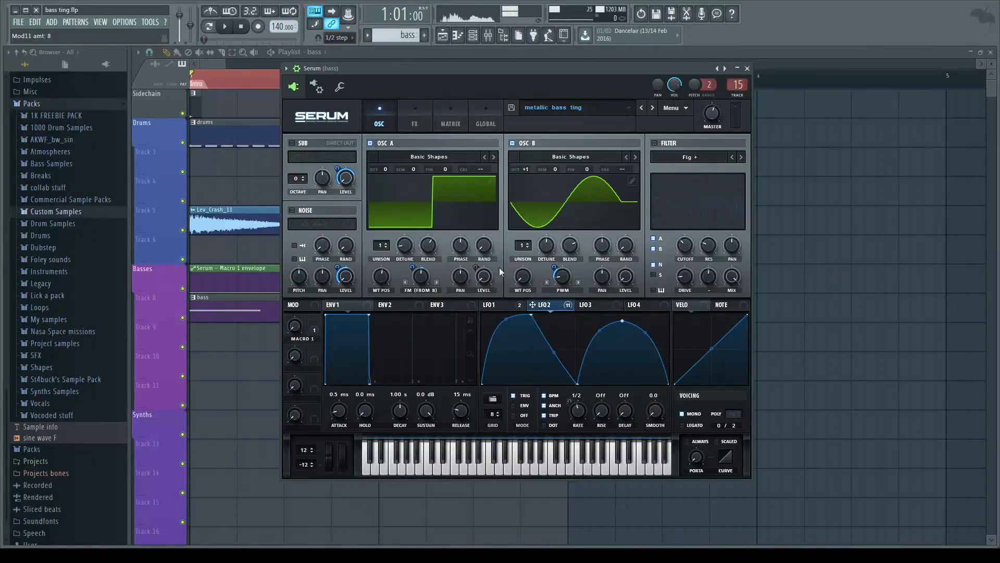
Set oscillator B's PWM warp to 86% and check the LFO 2 modulation amount applied to it.
drag(471, 69, 560, 86)
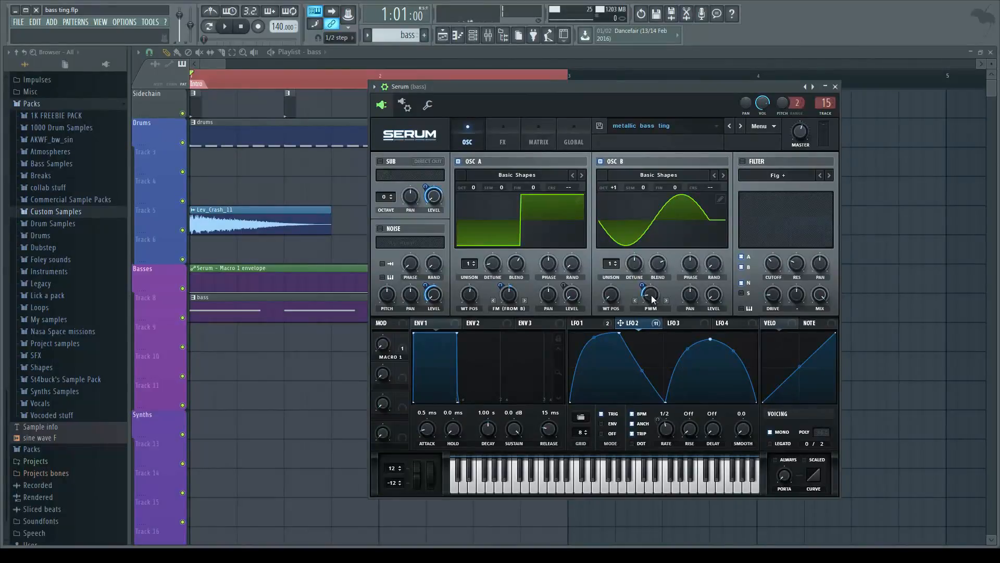
mouse_move(652, 299)
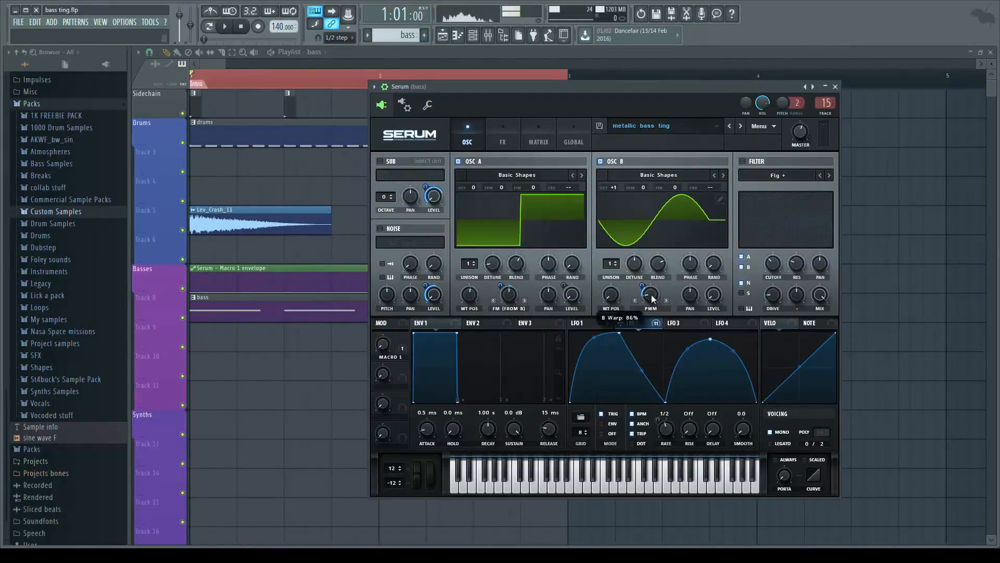
scroll(652, 299, up, 1)
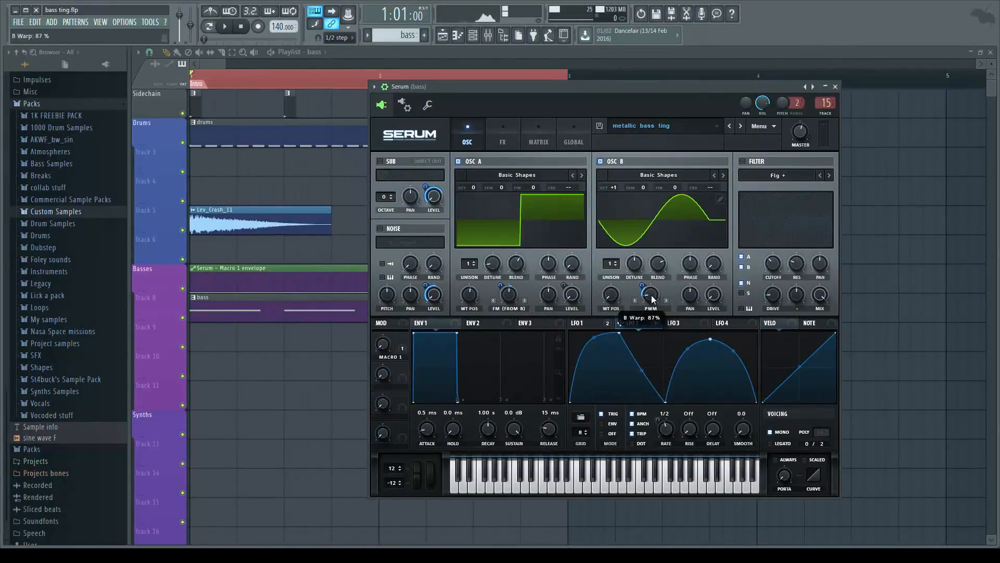
scroll(652, 299, down, 1)
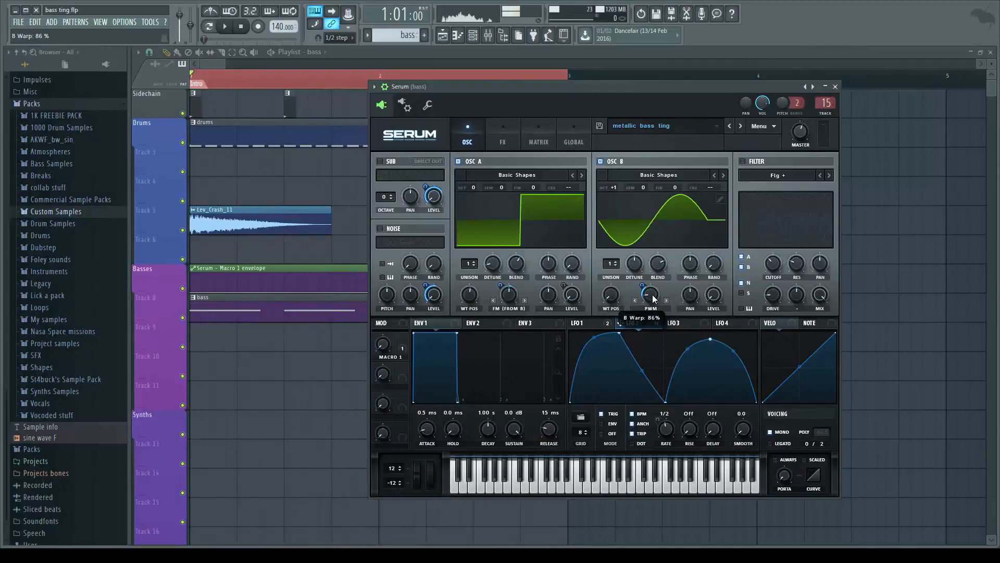
drag(653, 299, 653, 300)
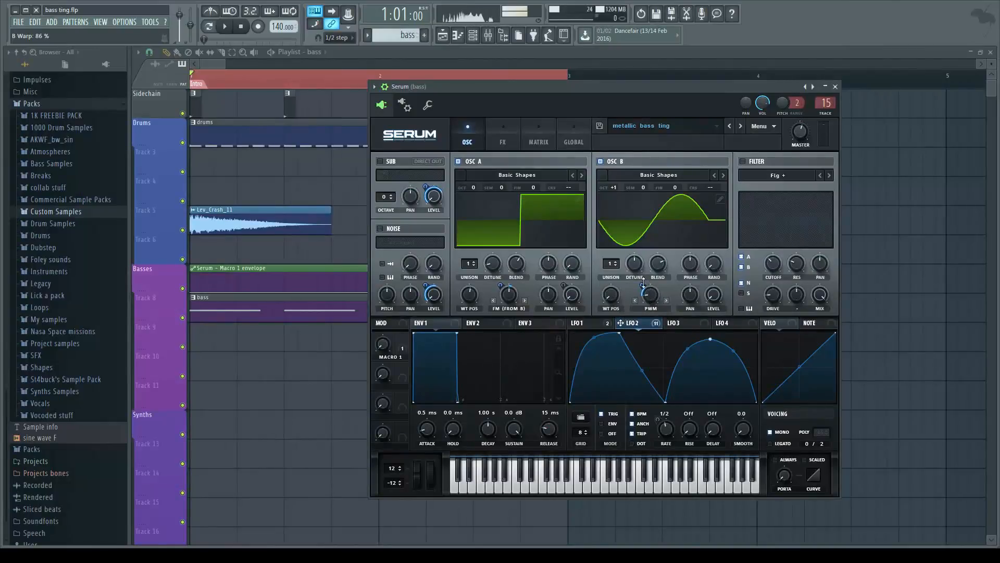
mouse_move(643, 282)
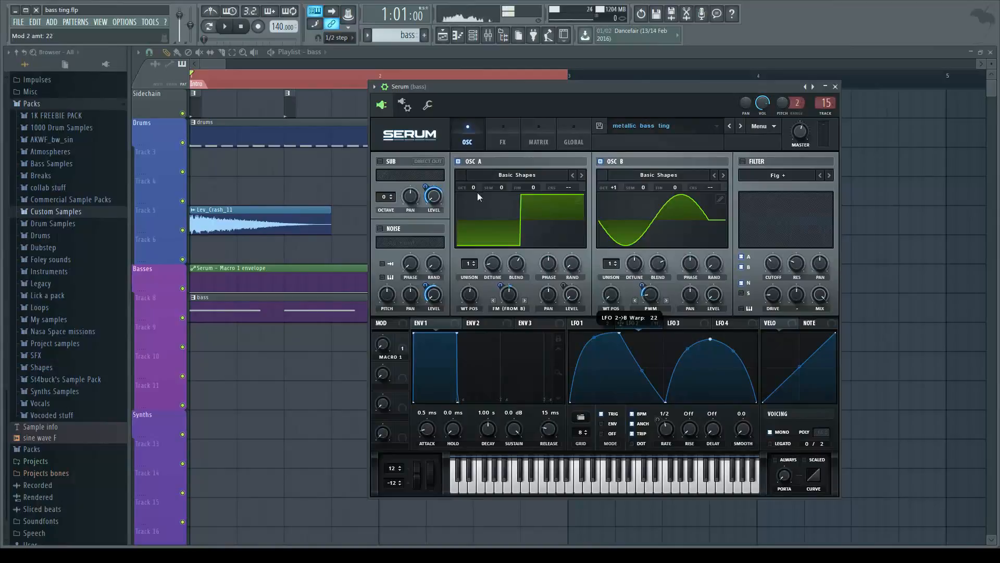
Play the bass with only oscillators A and B active, and stop playback.
click(225, 26)
click(241, 28)
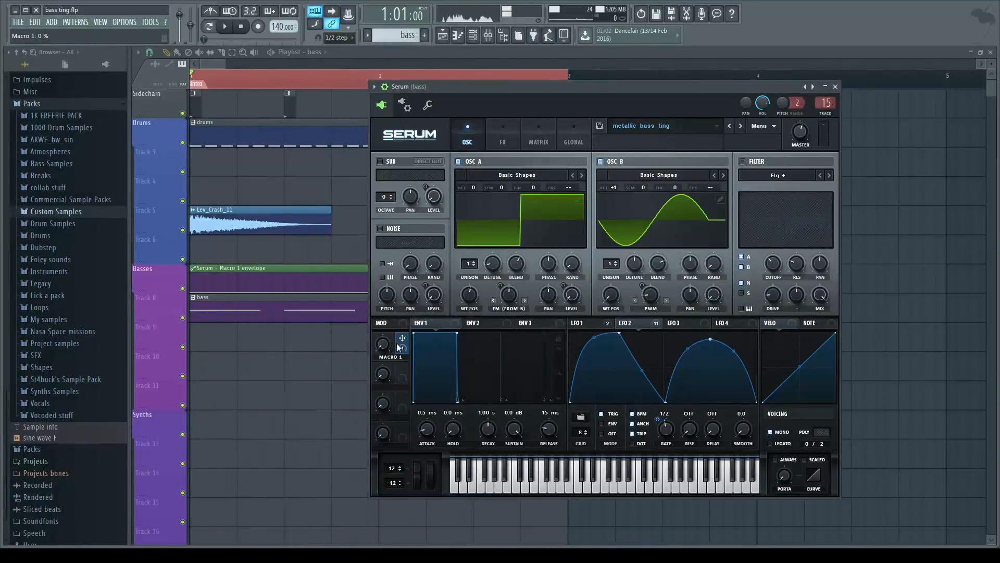
Turn Macro 1 to demonstrate it and look at its automation envelope in the playlist behind Serum.
drag(383, 343, 383, 313)
drag(443, 89, 792, 144)
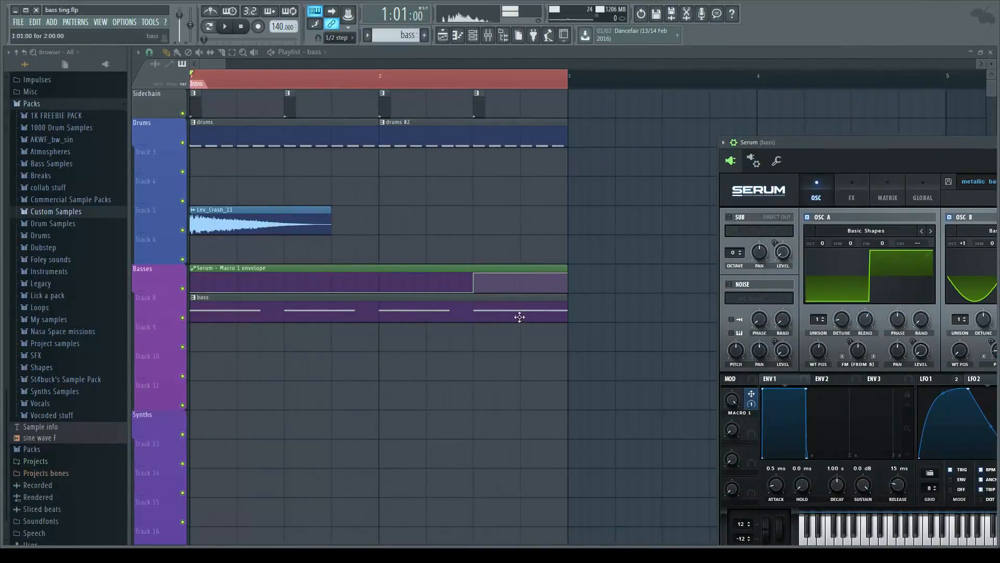
drag(863, 146, 414, 89)
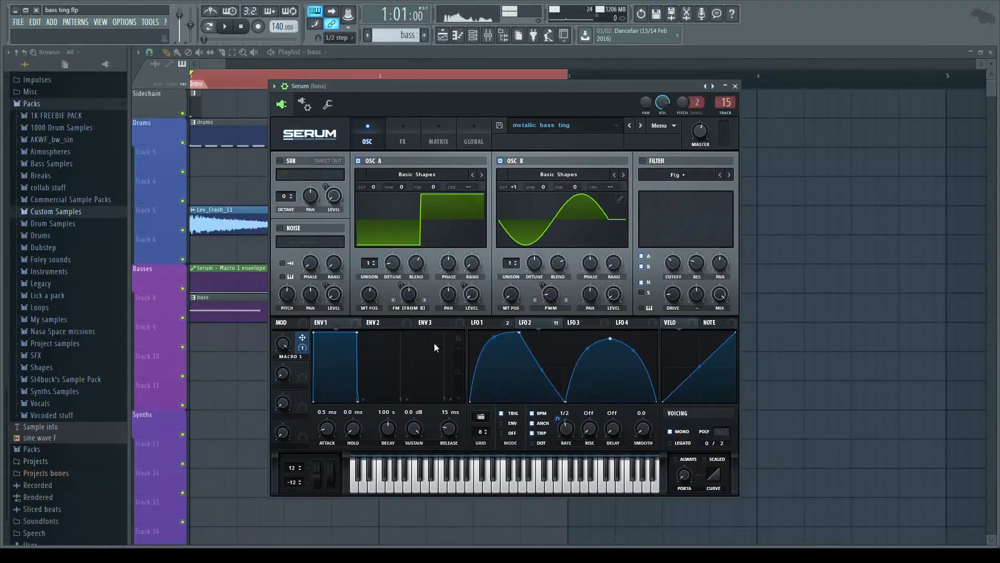
Check which controls LFO 2 modulates and switch the Flg + filter back on.
click(498, 324)
click(529, 324)
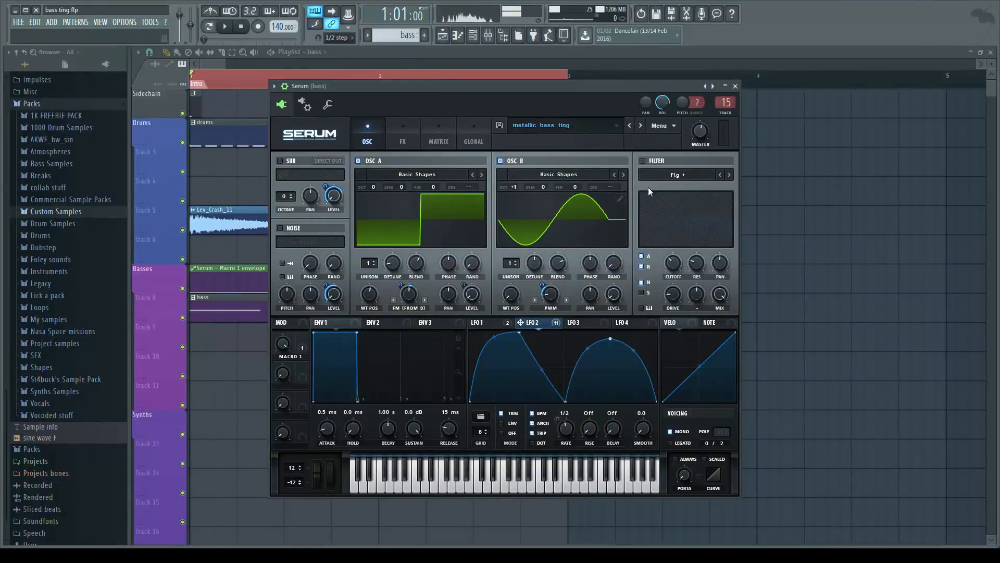
click(642, 161)
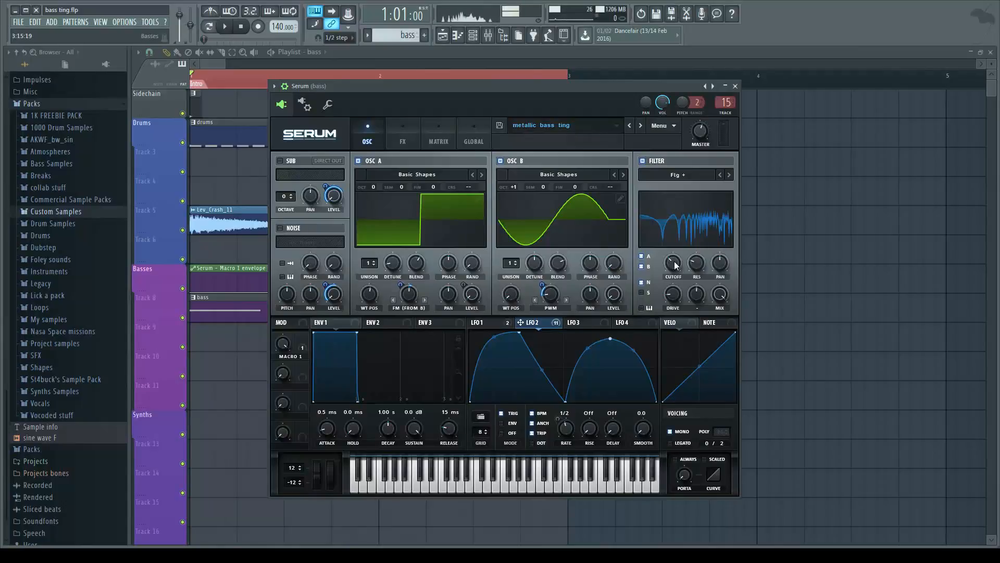
mouse_move(675, 265)
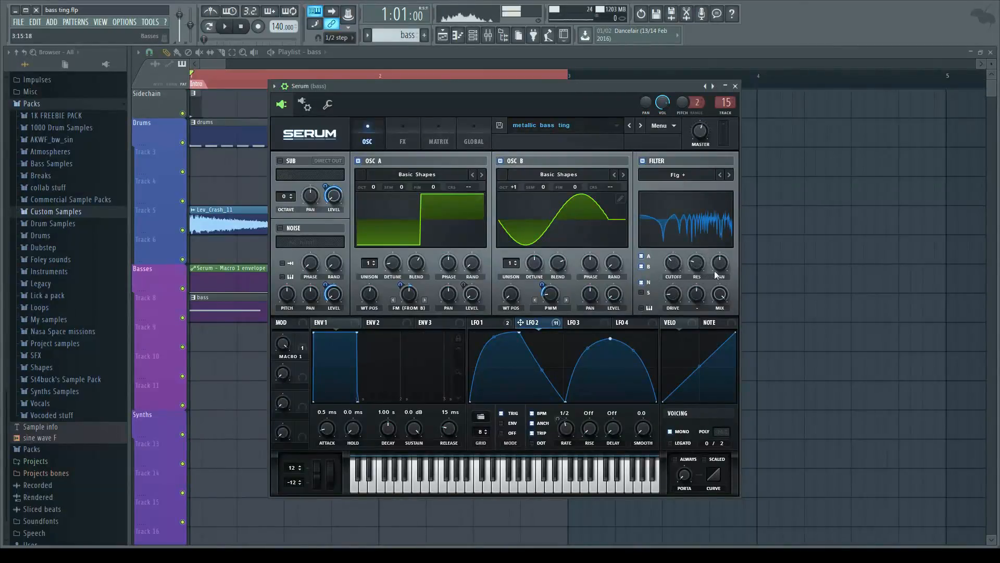
Switch the effects from Hyper/Dimension through Reverb back on, and play the bass before stopping playback.
click(404, 134)
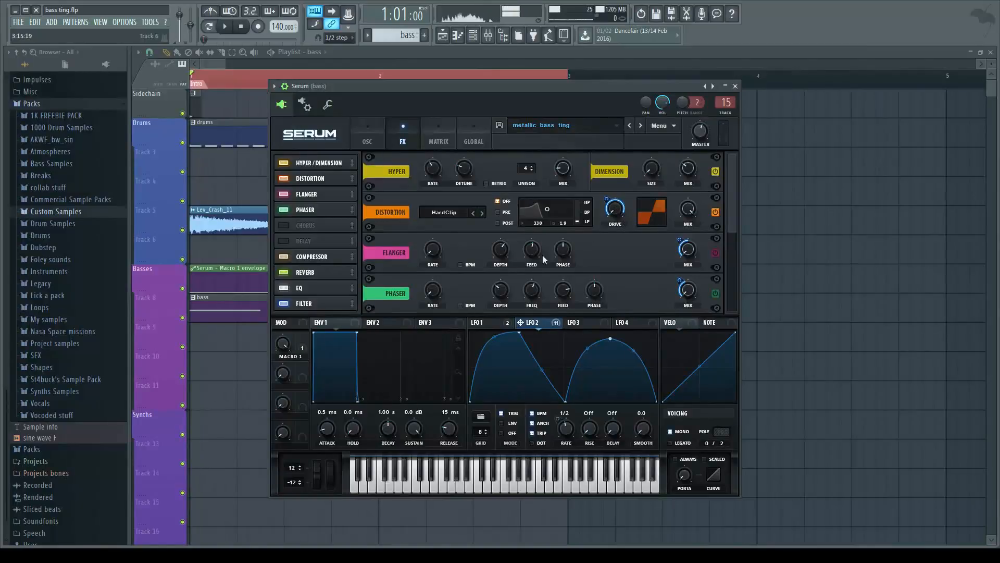
scroll(734, 218, down, 3)
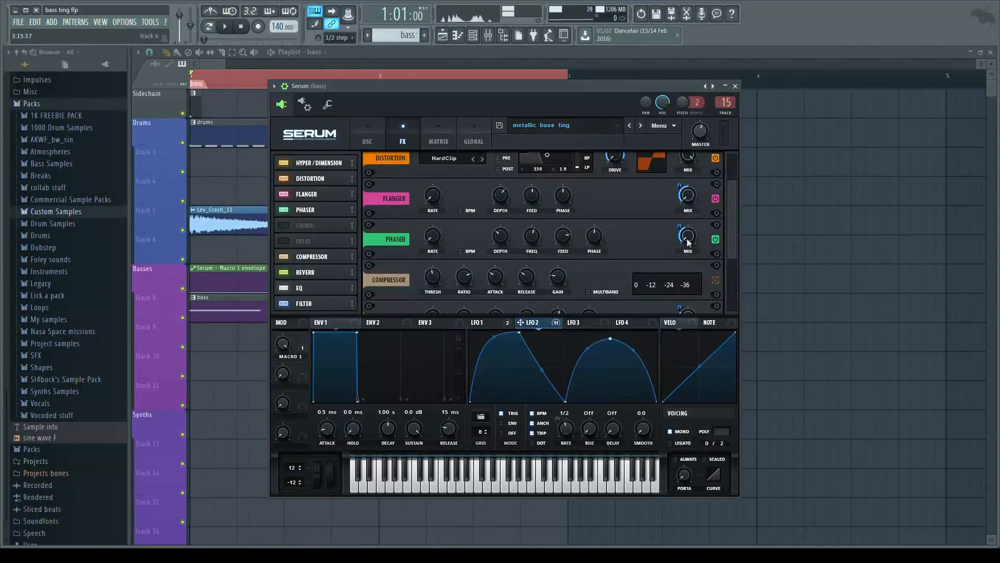
scroll(737, 255, down, 3)
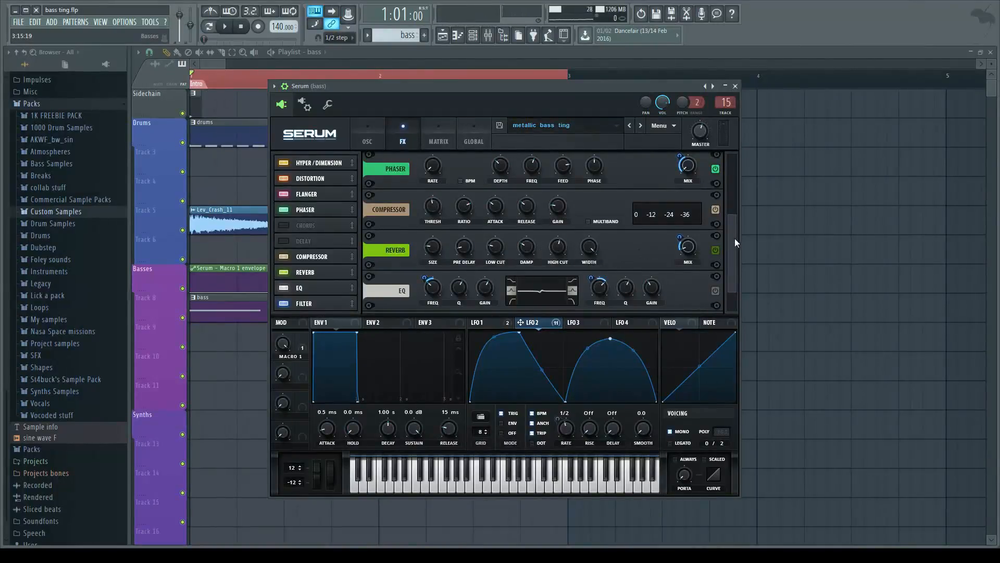
scroll(734, 244, down, 2)
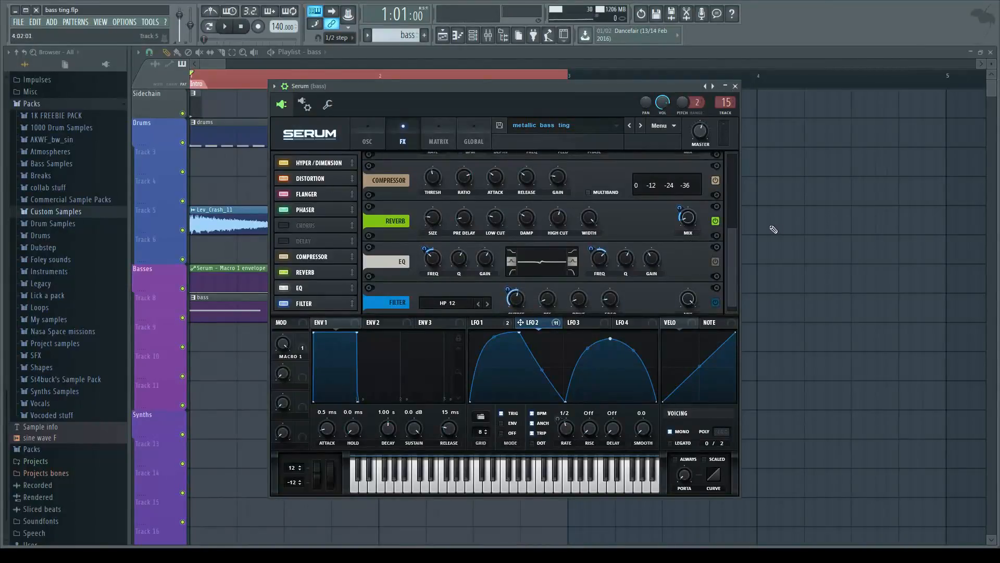
click(227, 28)
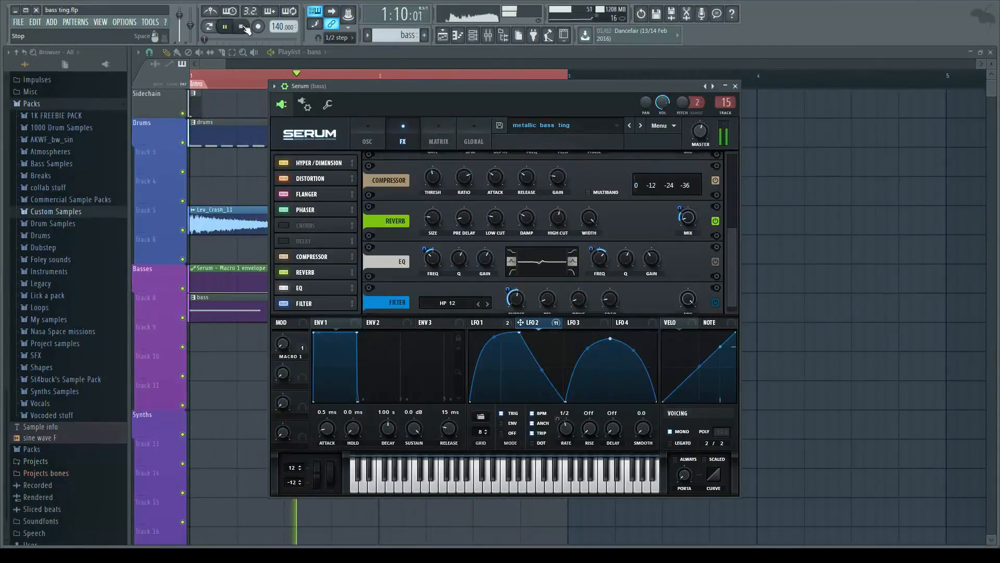
click(243, 27)
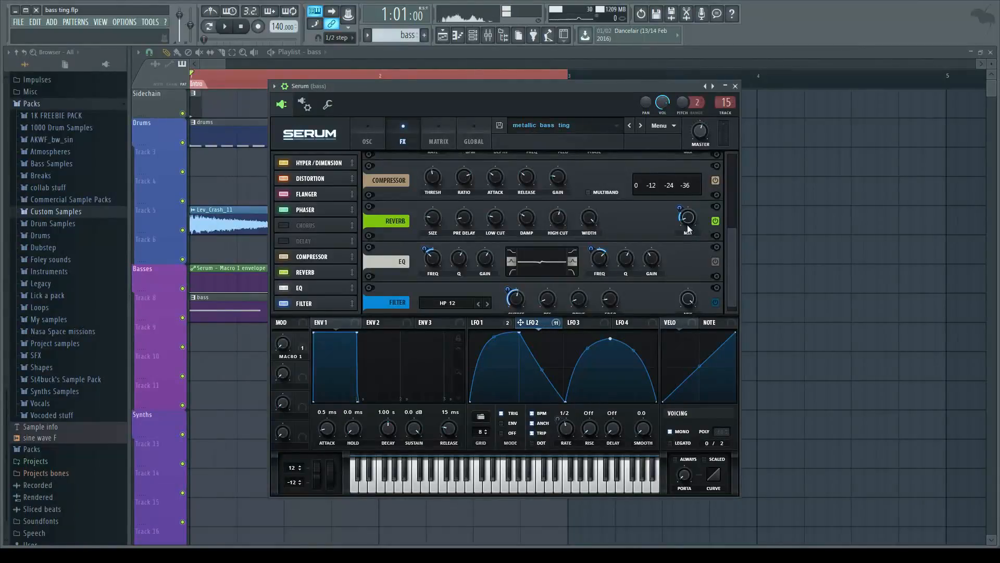
Switch the EQ effect back on, and play and stop the bass.
scroll(739, 260, down, 1)
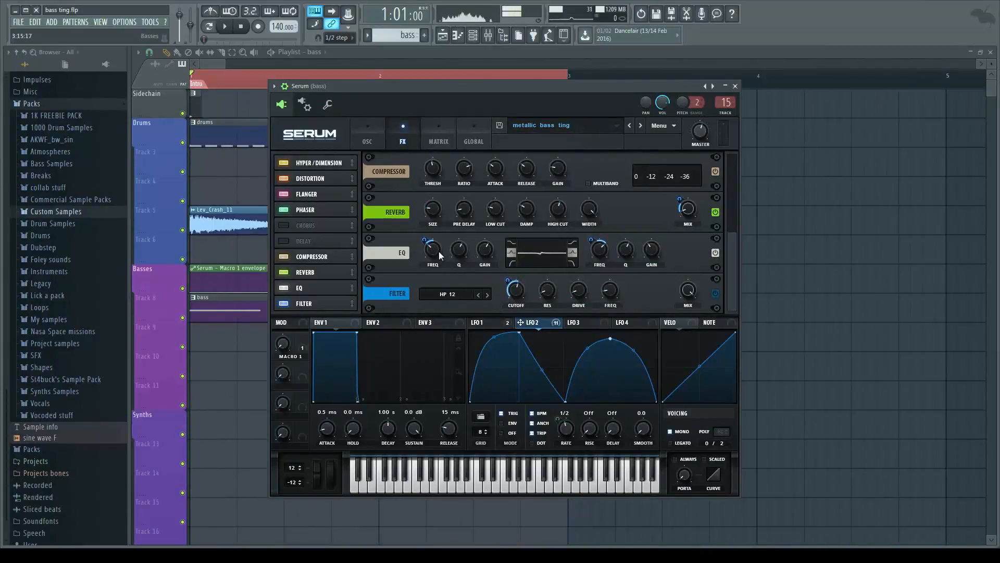
click(229, 28)
click(240, 26)
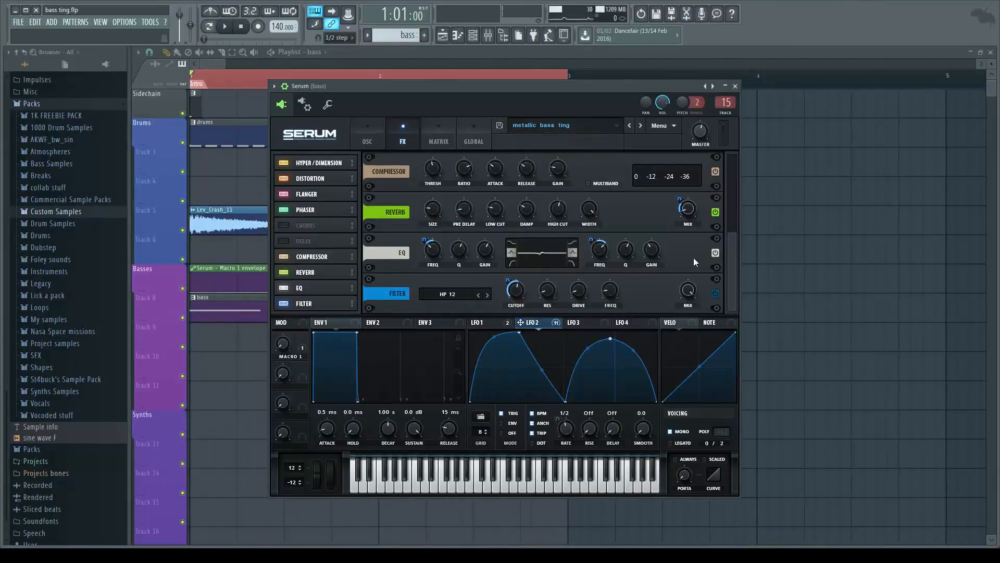
Switch the HP 12 filter at the end of the effects chain back on.
drag(729, 242, 704, 301)
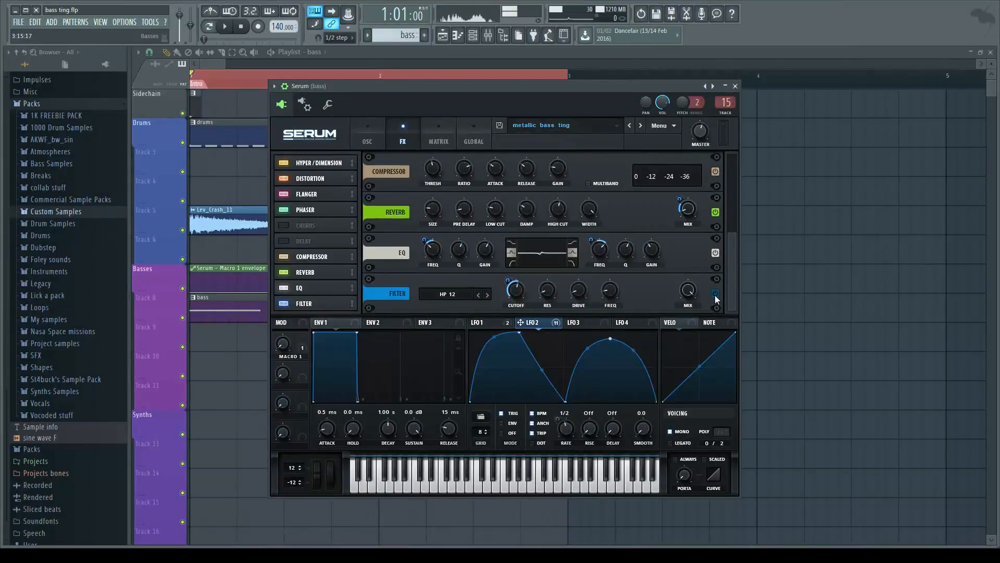
drag(728, 284, 731, 314)
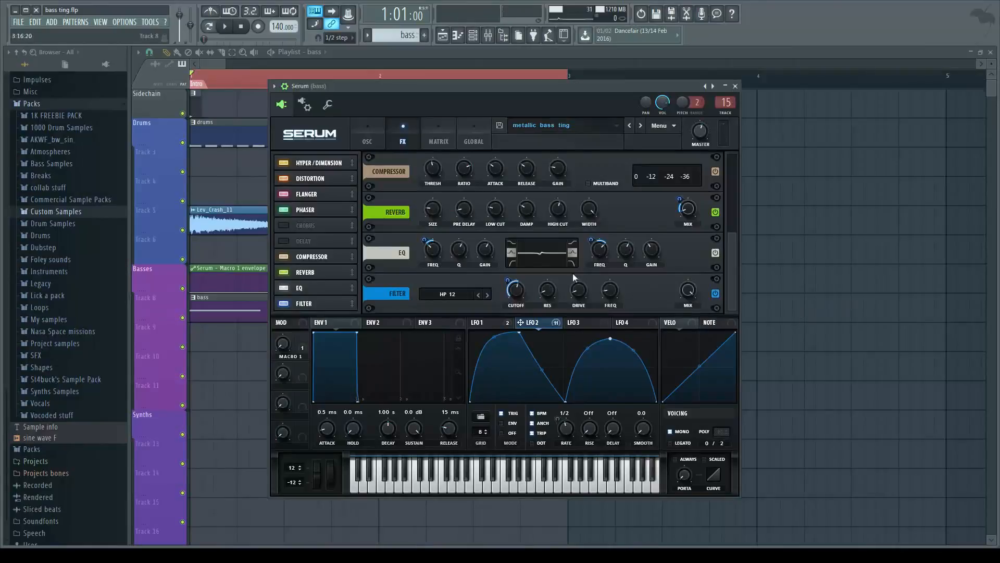
drag(734, 263, 731, 267)
Switch on the AC hum1 noise oscillator and set the LFO 2 modulation amount on its level to 61.
click(368, 138)
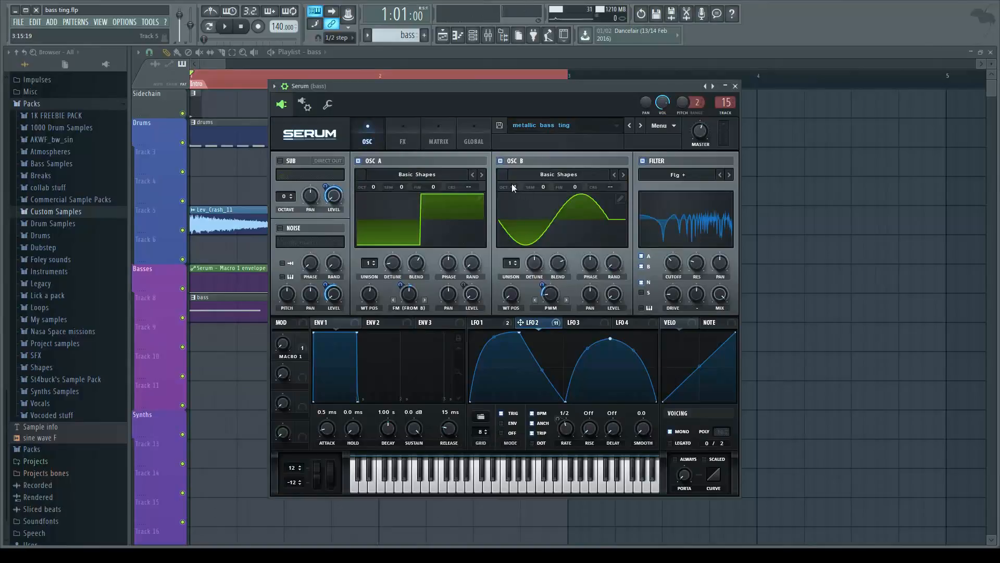
click(279, 228)
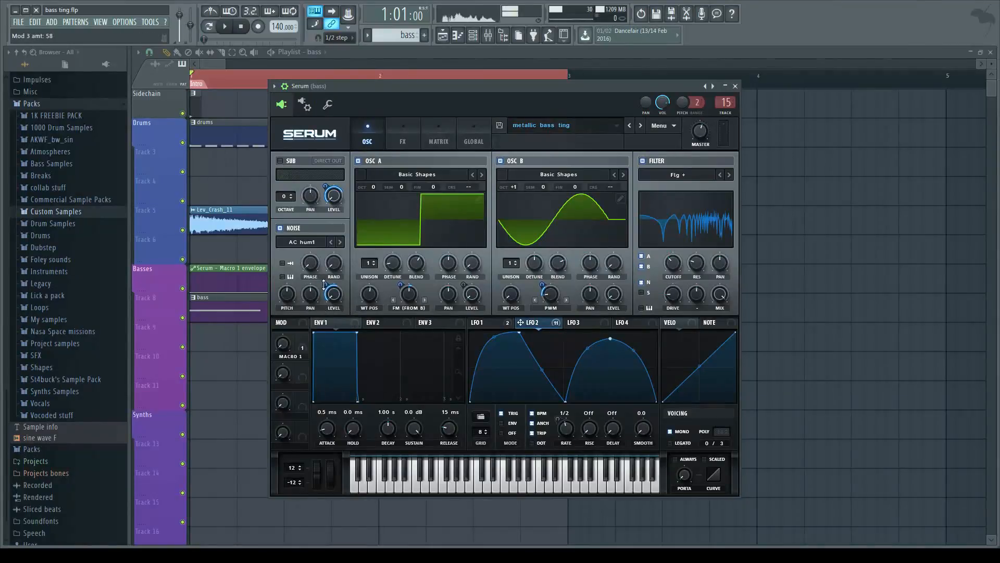
drag(324, 284, 324, 286)
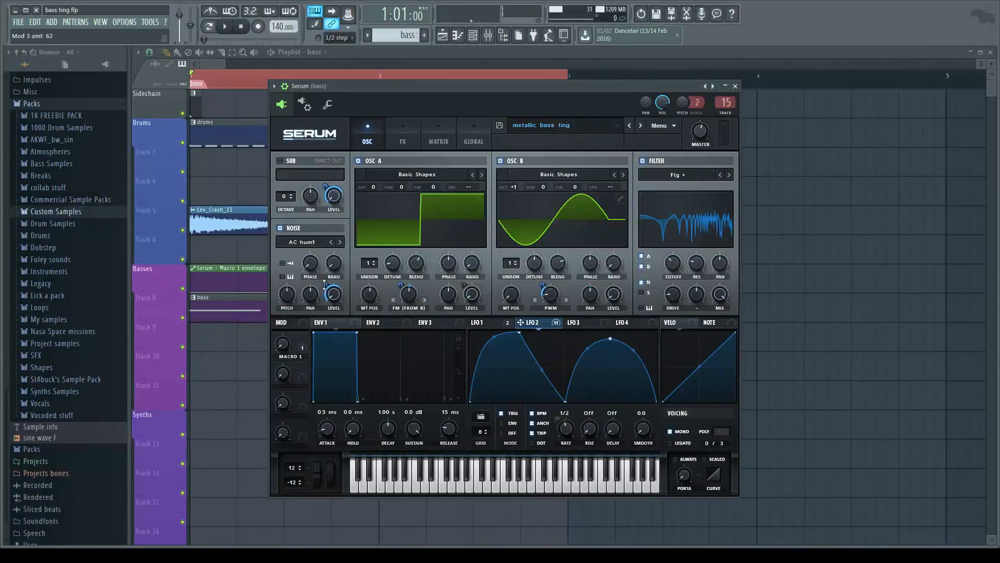
drag(324, 285, 324, 279)
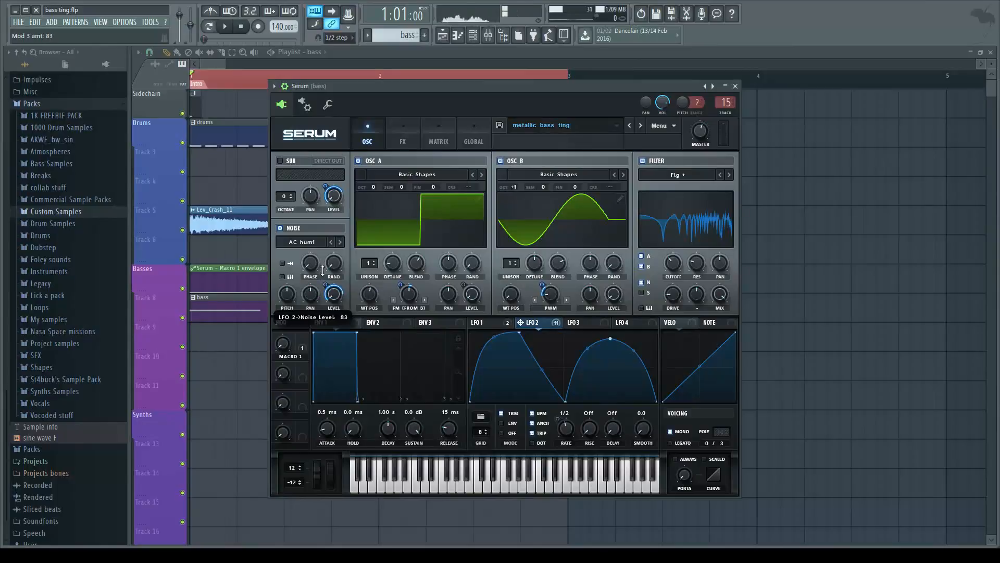
drag(326, 285, 326, 290)
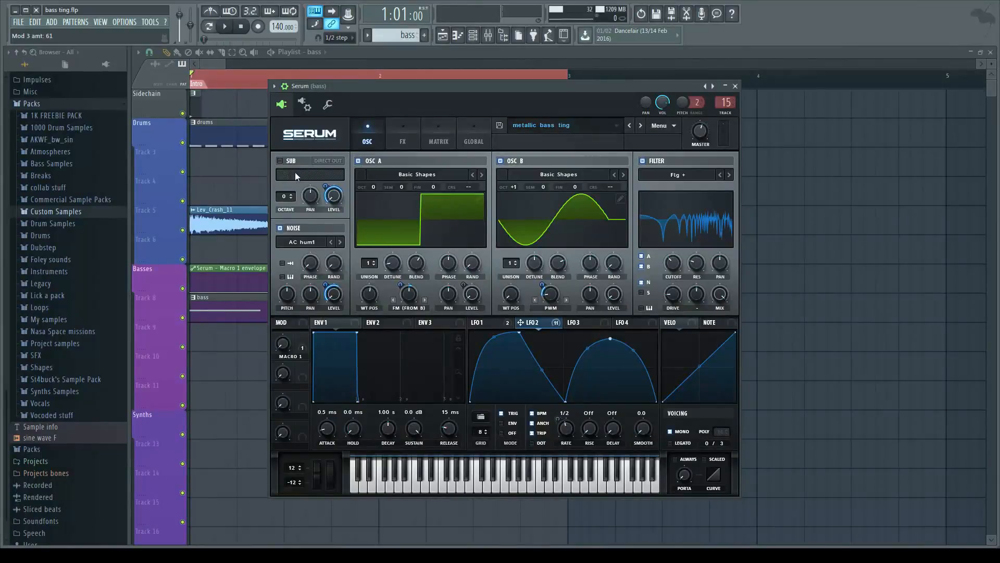
Close Serum, examine the FabFilter Pro-Q low-cut curve on the bass mixer track and close the equalizer.
click(280, 161)
click(225, 63)
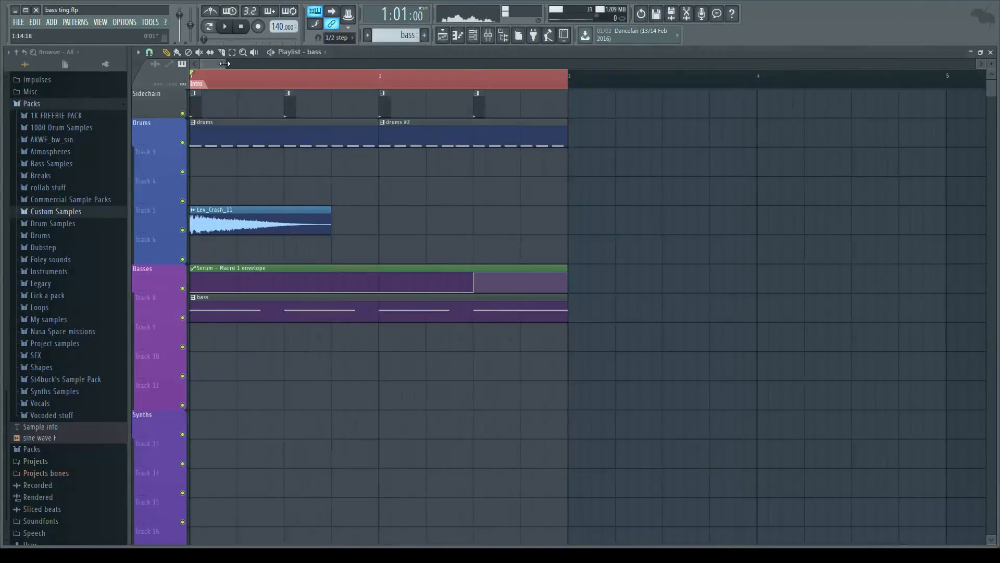
click(487, 35)
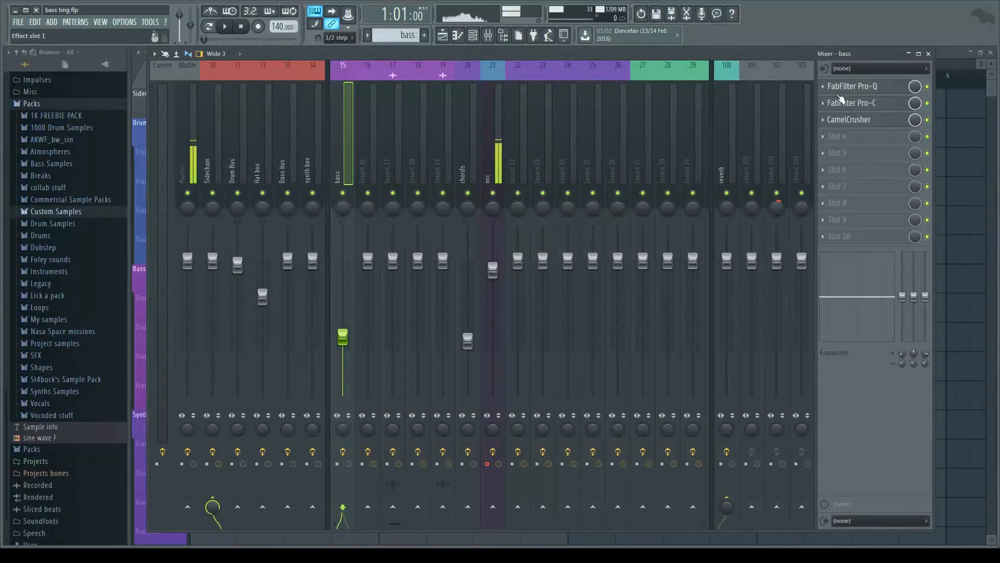
click(849, 87)
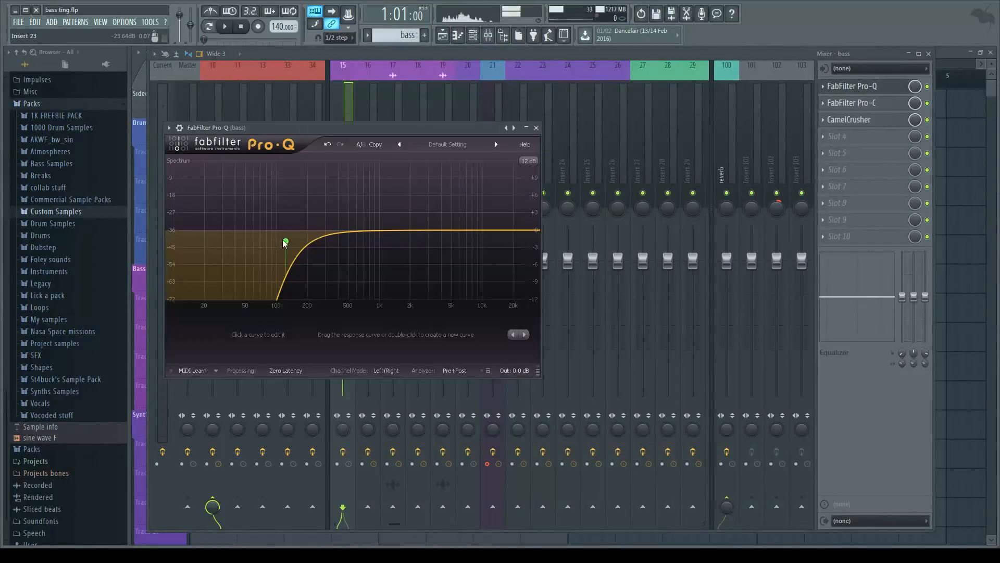
click(536, 127)
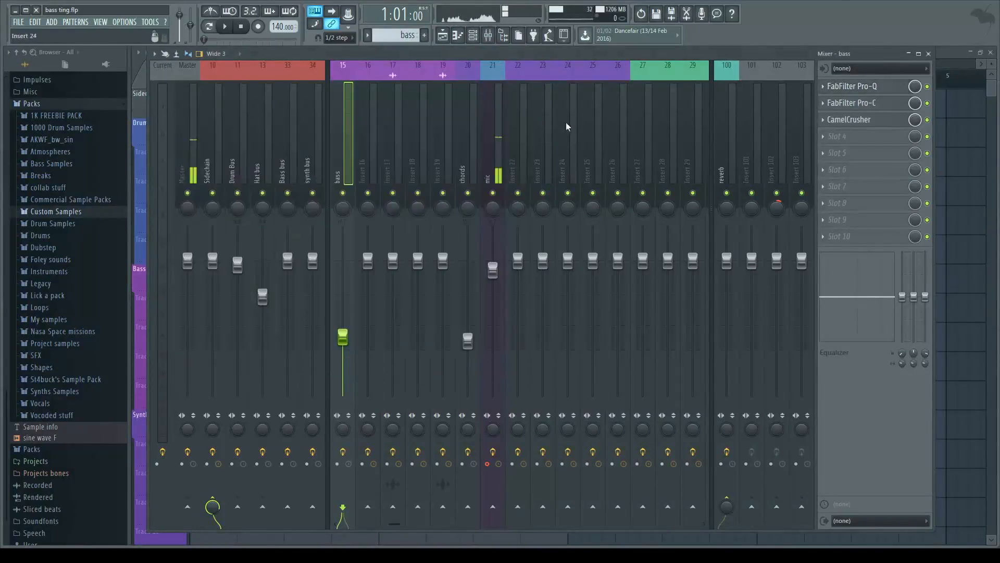
Reopen Serum from the channel rack, set Macro 1 to 0% and close the plugin.
drag(808, 52, 756, 85)
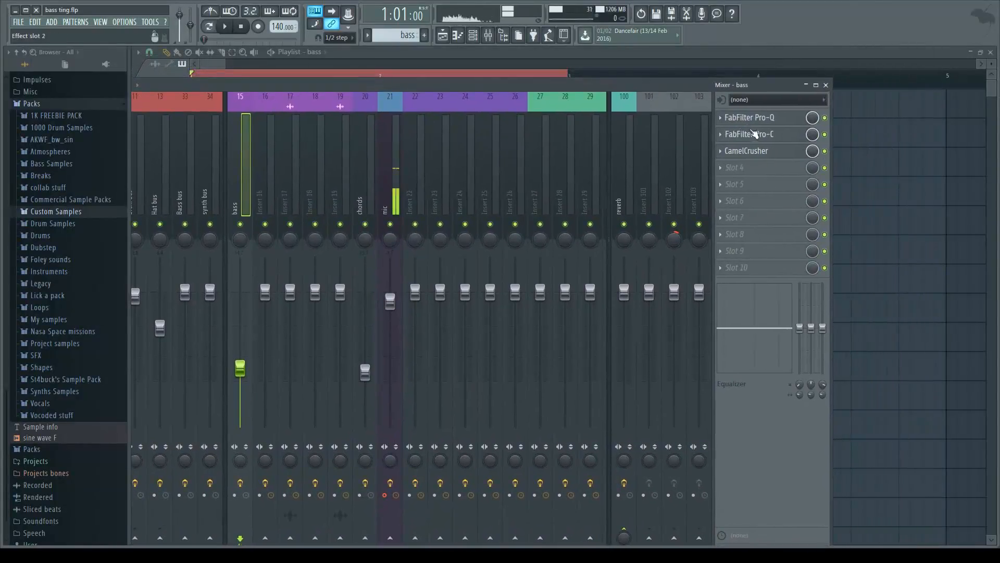
drag(661, 86, 712, 113)
click(473, 35)
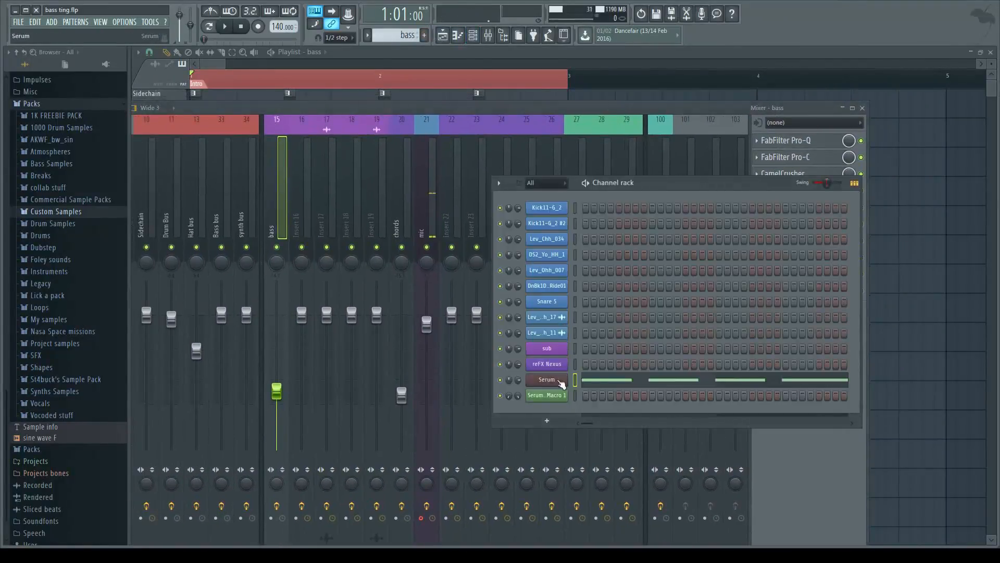
click(559, 381)
drag(457, 88, 434, 91)
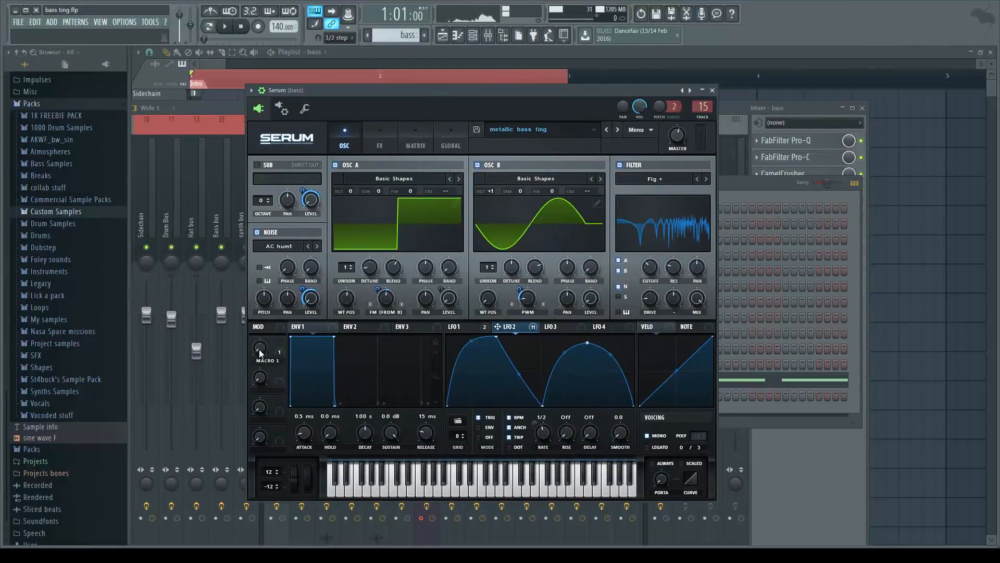
mouse_move(261, 352)
mouse_down()
mouse_move(269, 242)
mouse_move(265, 363)
mouse_up()
drag(272, 272, 325, 366)
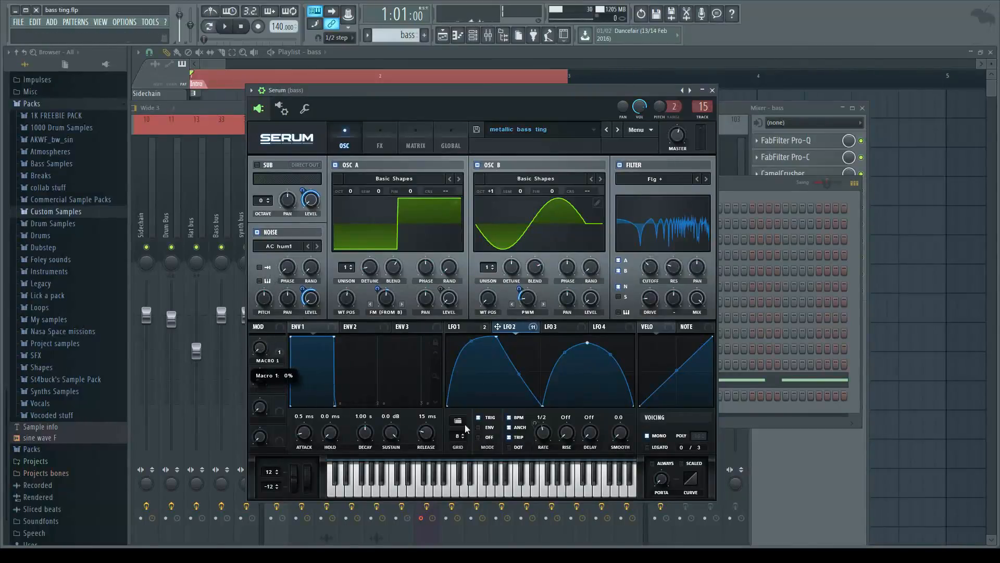
click(712, 90)
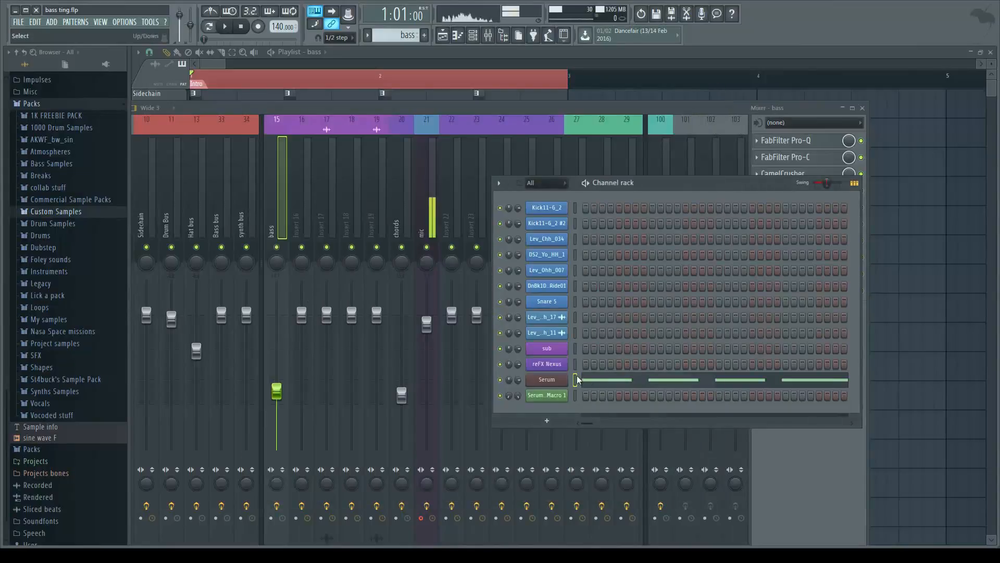
Bring the mixer forward and review the bass track's FabFilter Pro-Q curve once more.
drag(633, 109, 643, 104)
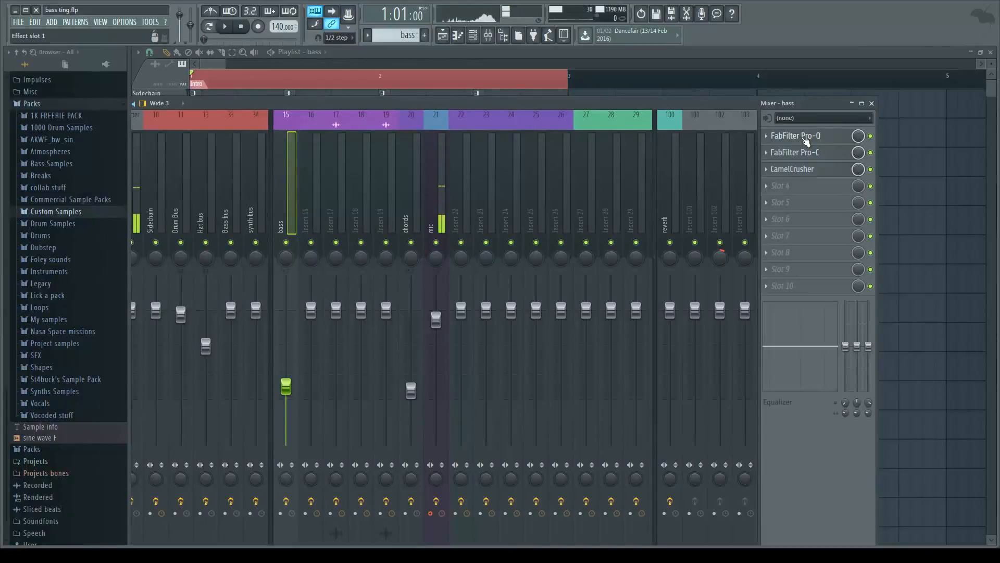
click(805, 138)
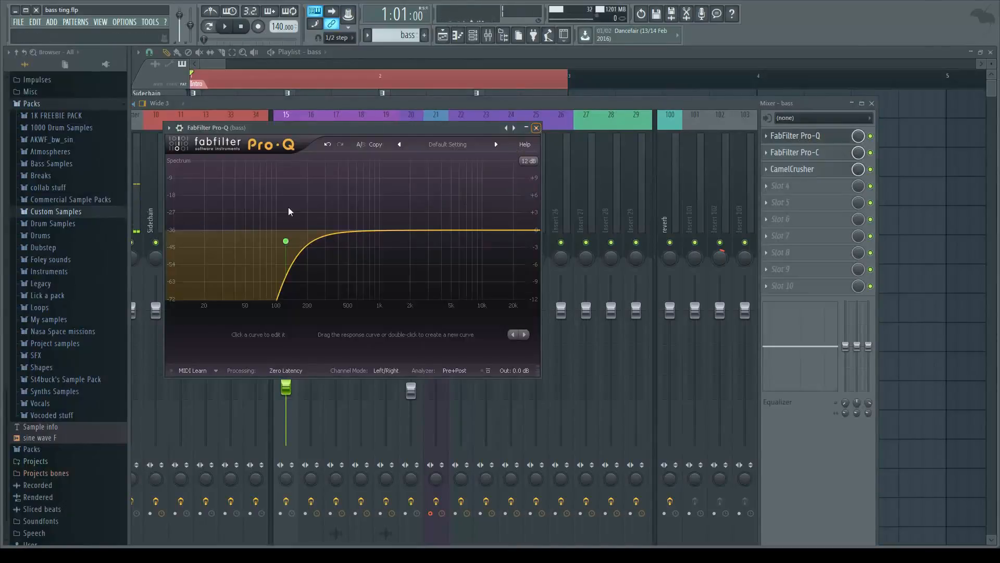
click(537, 129)
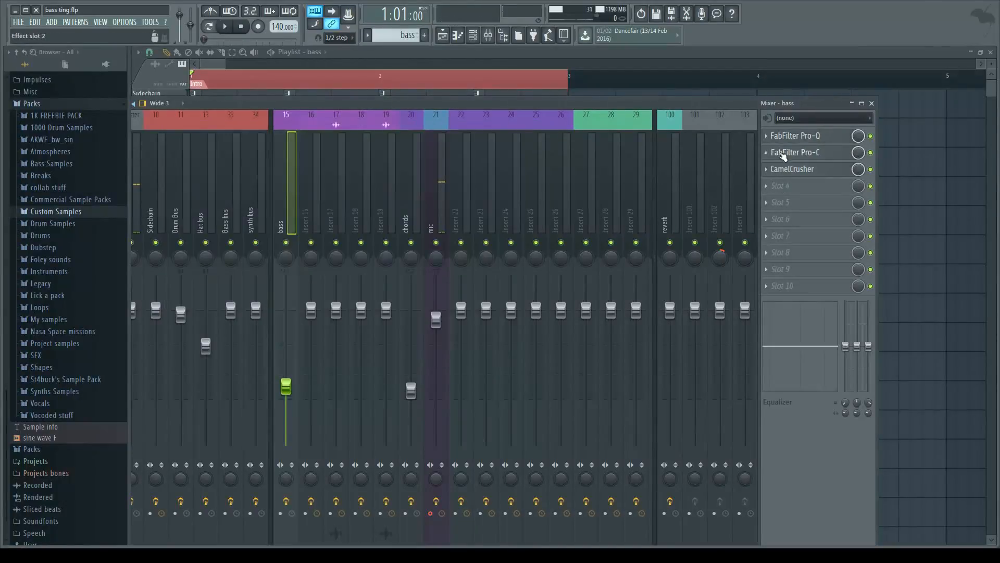
Examine the FabFilter Pro-C compressor on the bass track, audition it during playback, and close it.
click(784, 153)
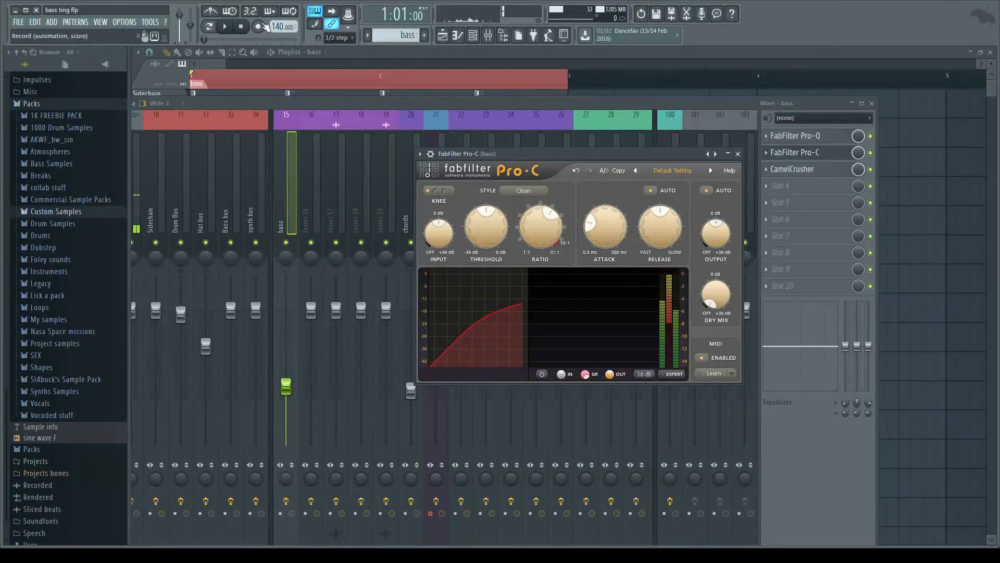
click(224, 26)
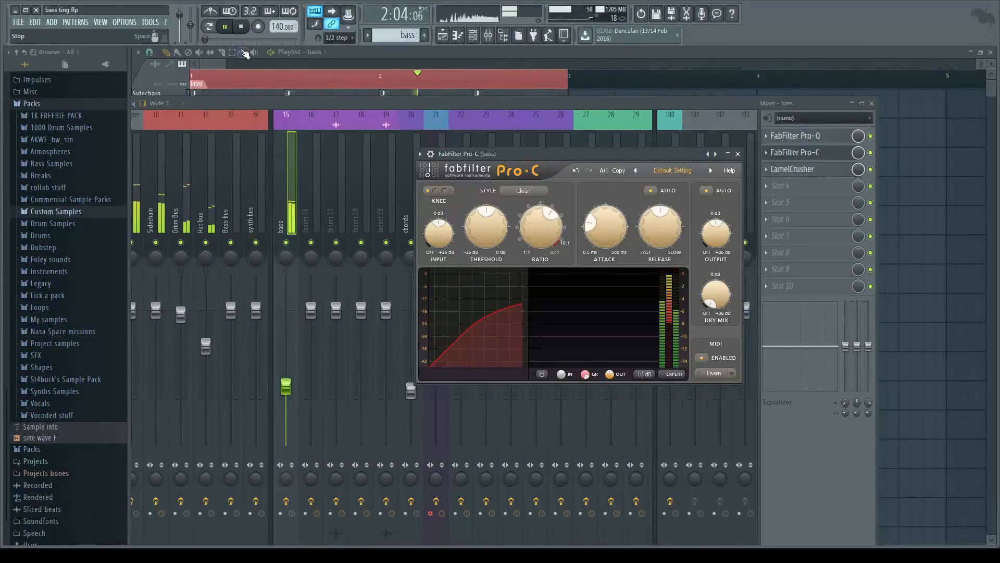
click(244, 30)
drag(613, 154, 599, 150)
click(724, 149)
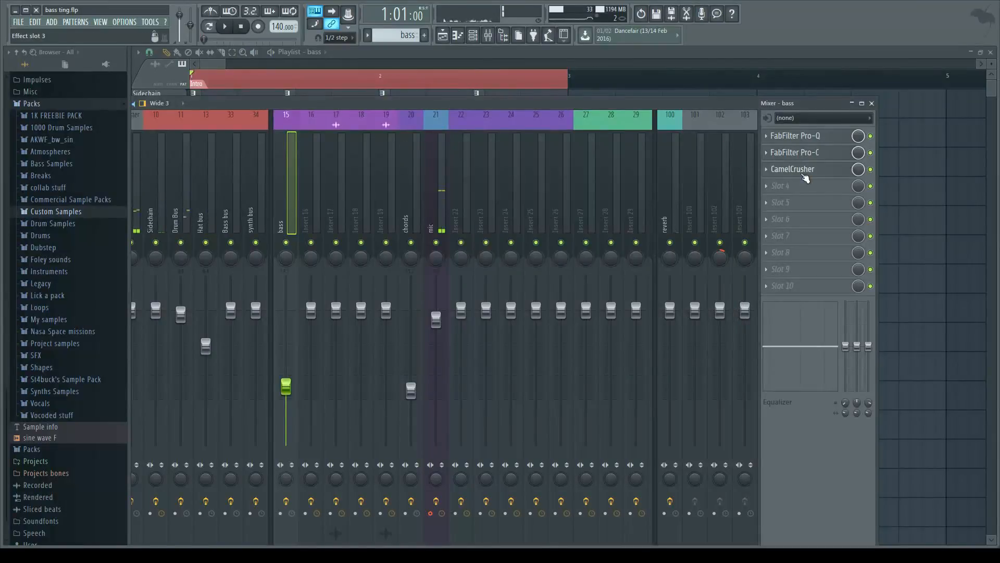
Examine the CamelCrusher distortion settings on the bass mixer track, and close the plugin and the mixer.
click(804, 172)
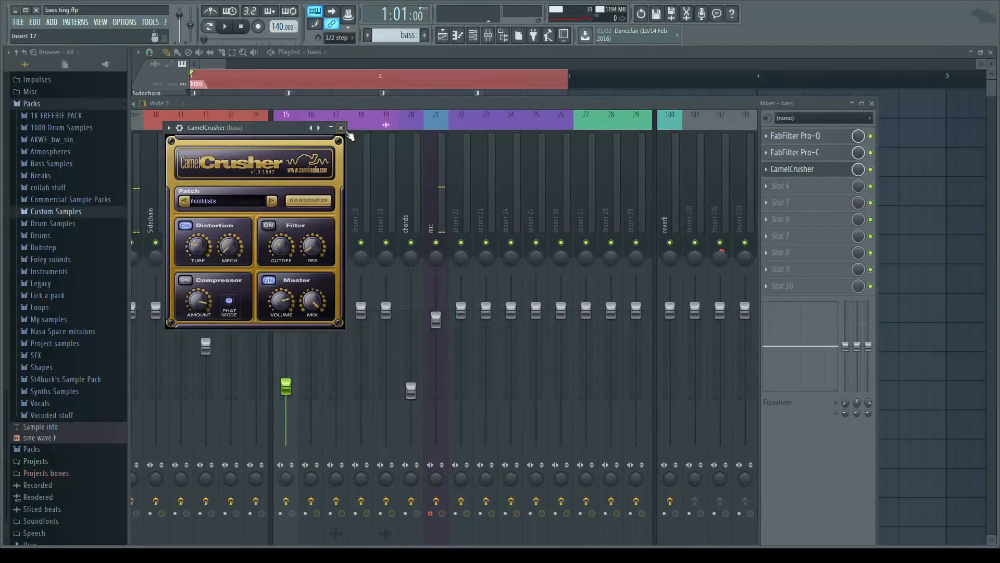
click(341, 128)
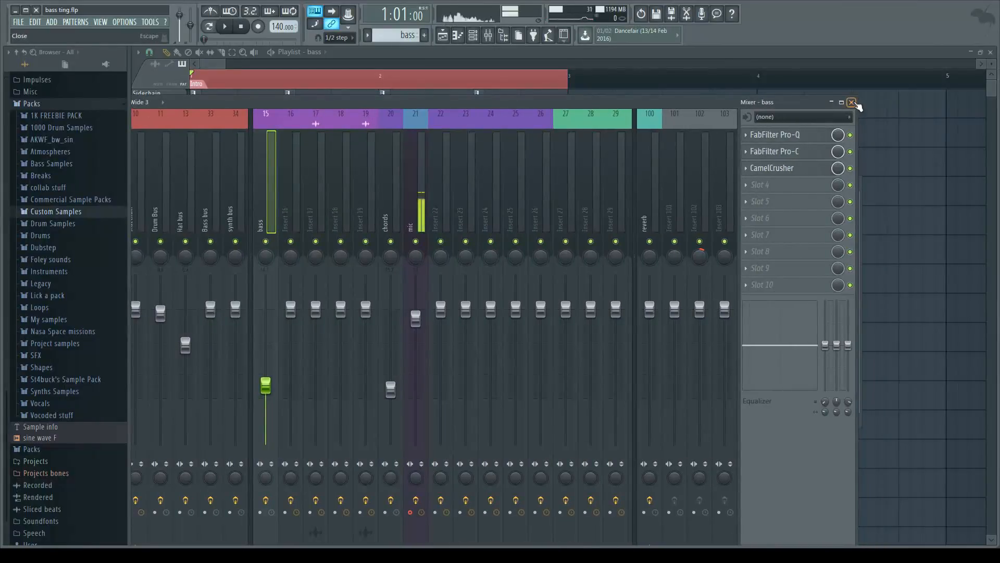
click(872, 103)
Open the Serum channel's bass pattern in the piano roll and examine the pitch, length and spacing of its notes.
drag(638, 182, 724, 132)
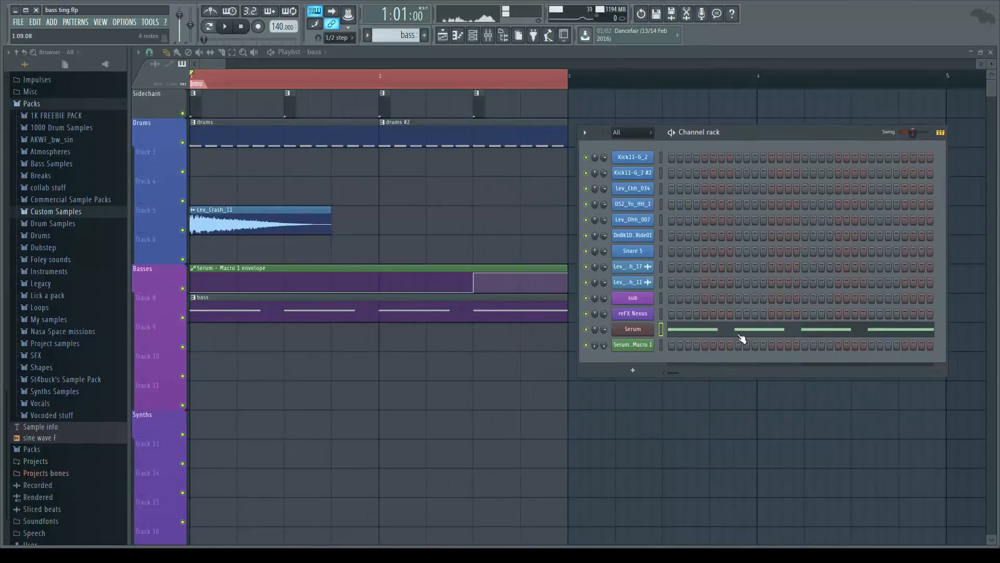
click(741, 339)
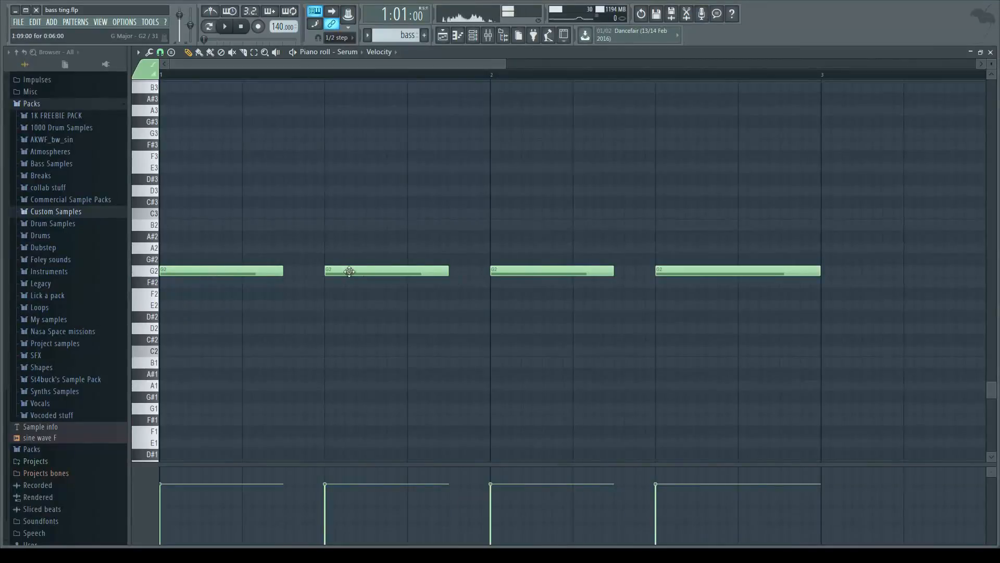
drag(505, 64, 641, 71)
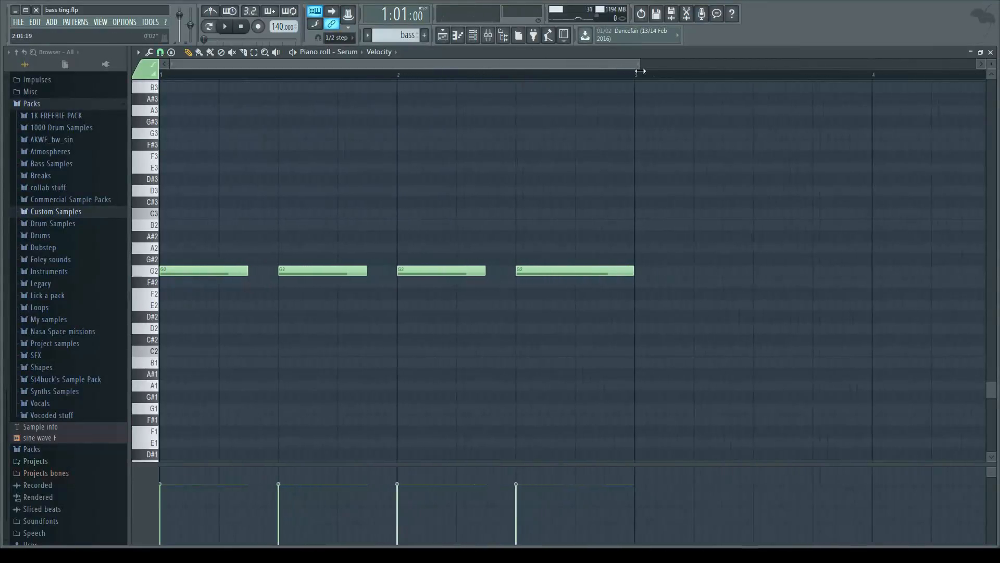
click(990, 53)
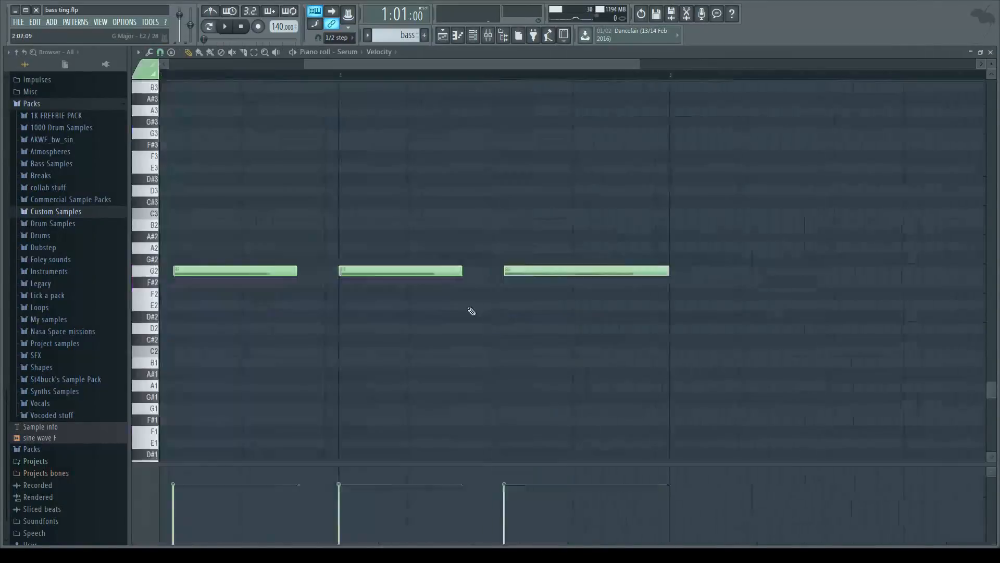
double_click(468, 308)
drag(365, 64, 230, 64)
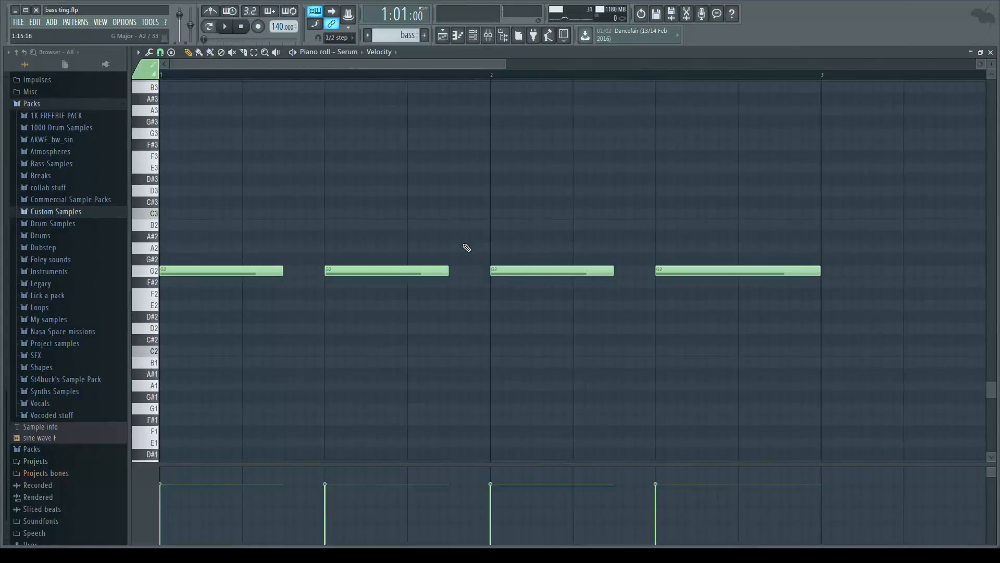
Audition the Serum bass pattern from the piano roll, and close the piano roll and the channel rack.
click(229, 27)
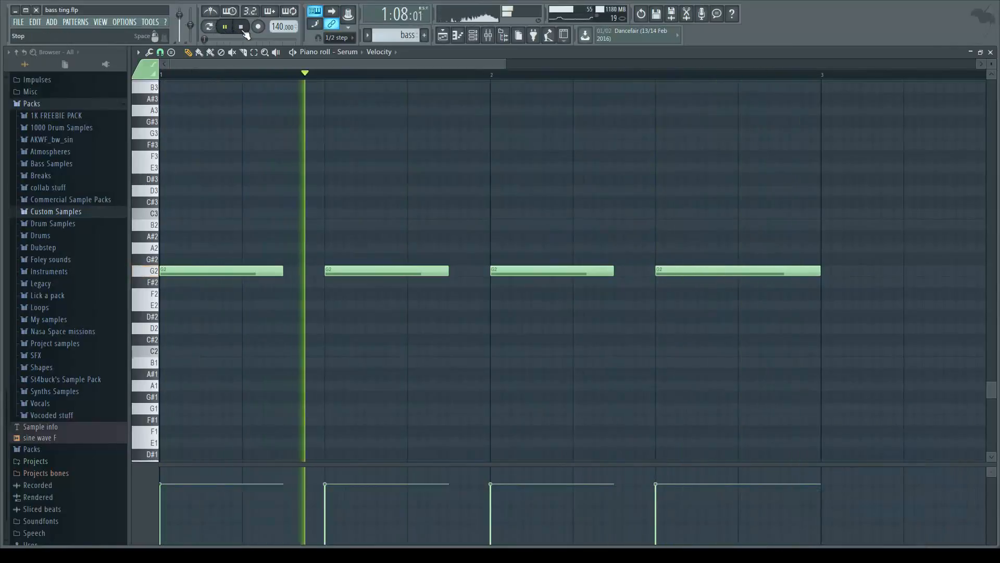
click(243, 29)
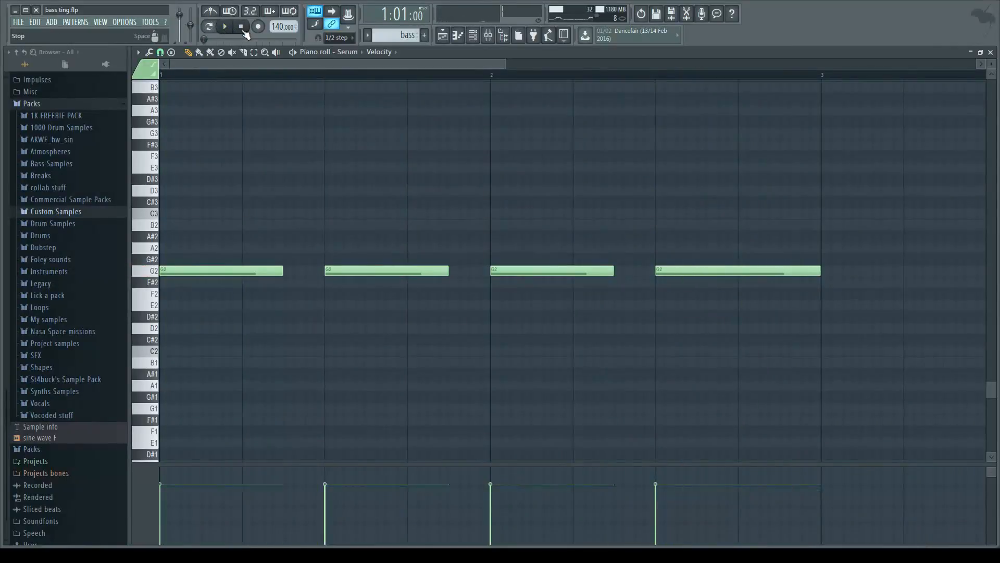
click(990, 52)
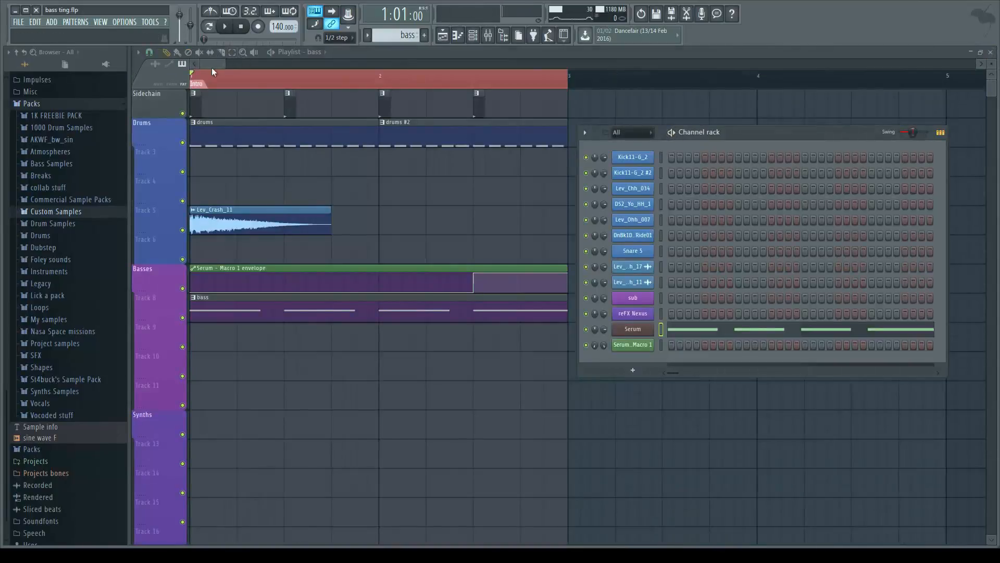
key(F6)
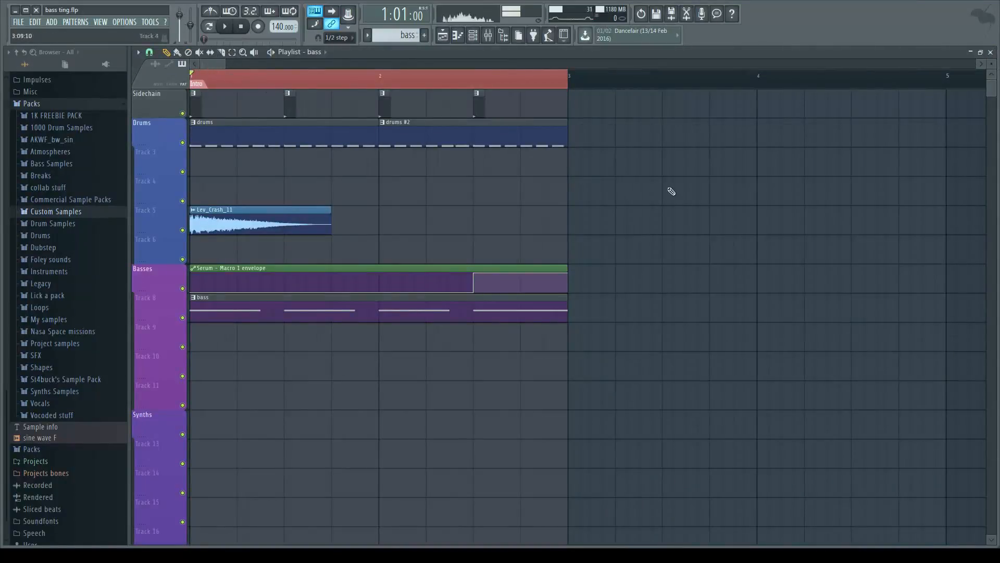